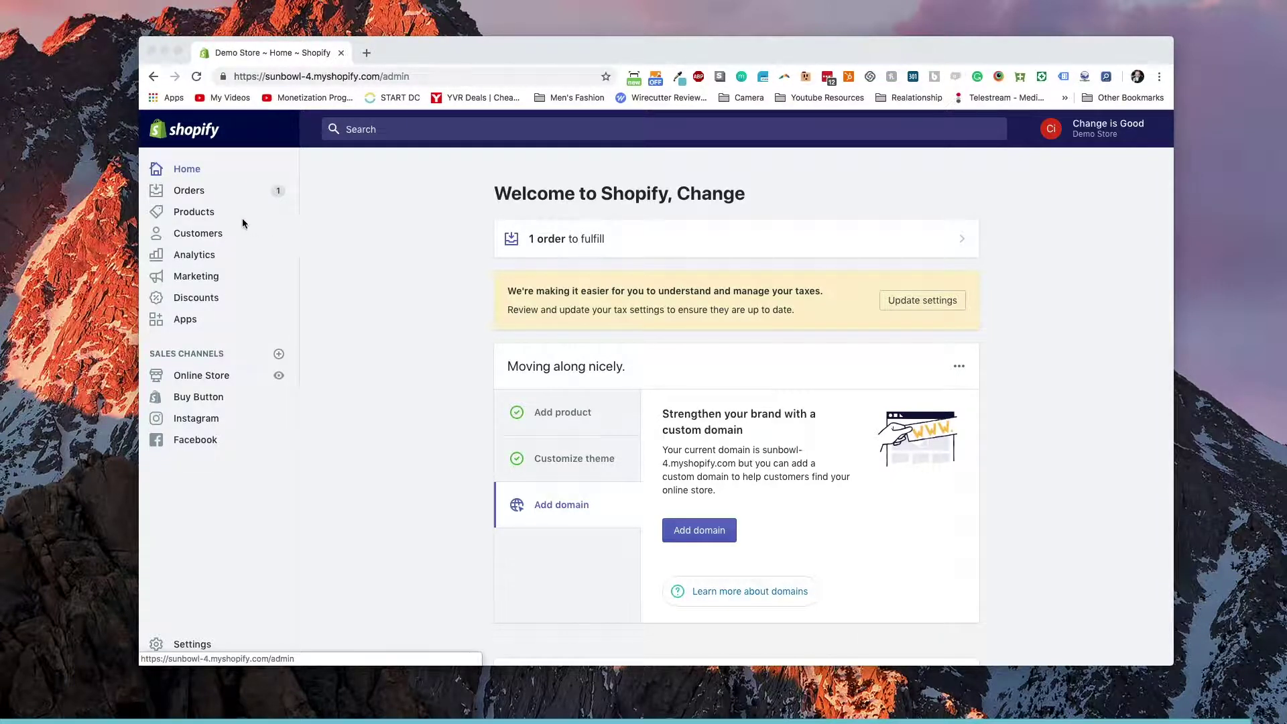
Step: Open the form for creating a new product collection
left_click(206, 213)
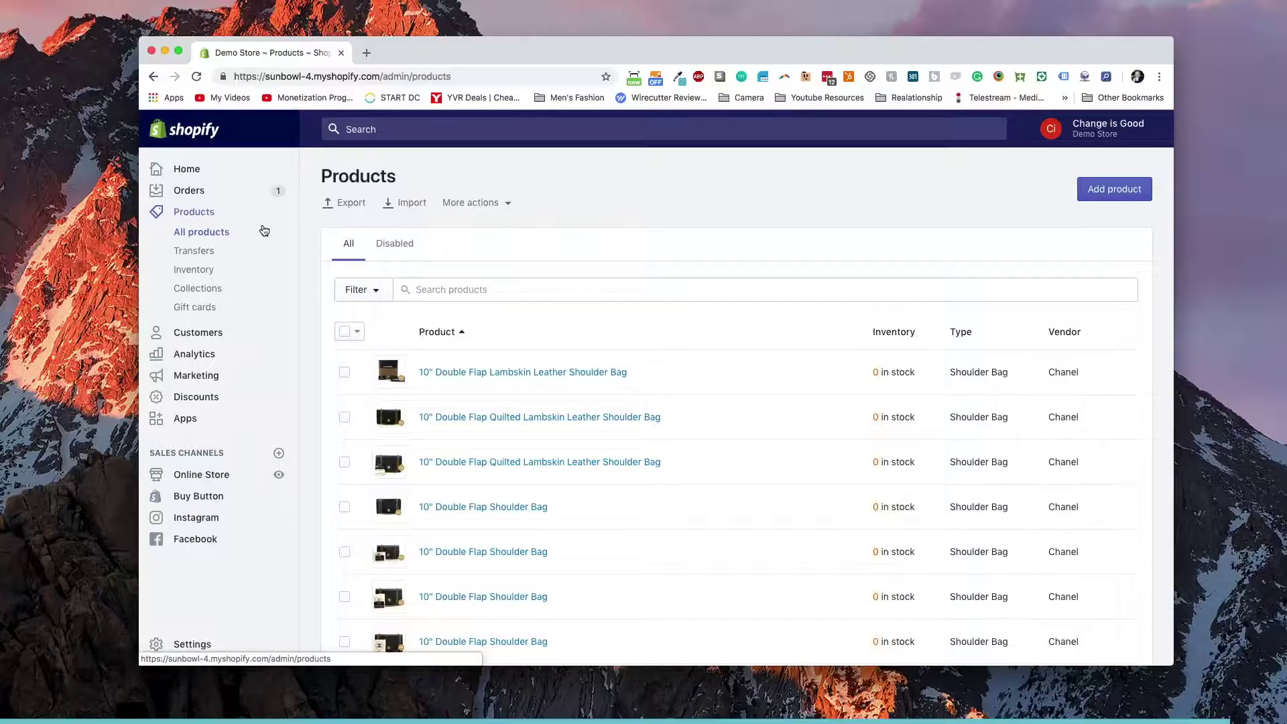
left_click(235, 291)
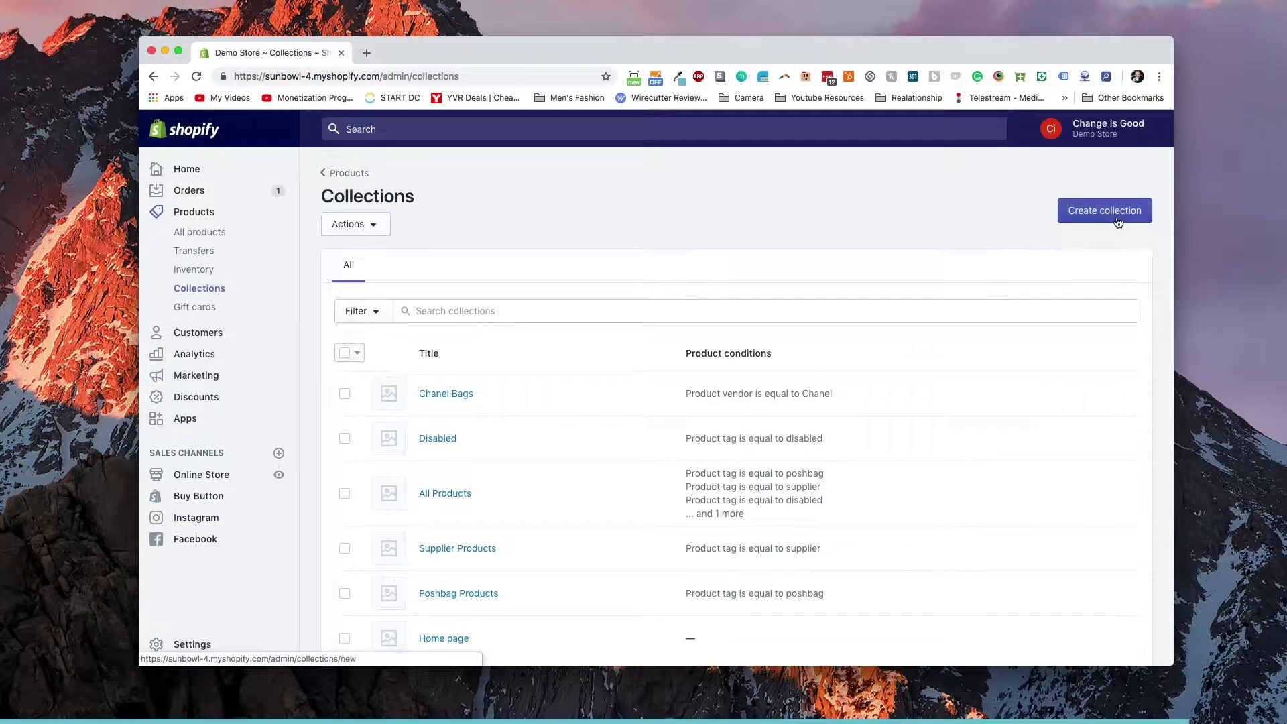
left_click(1104, 211)
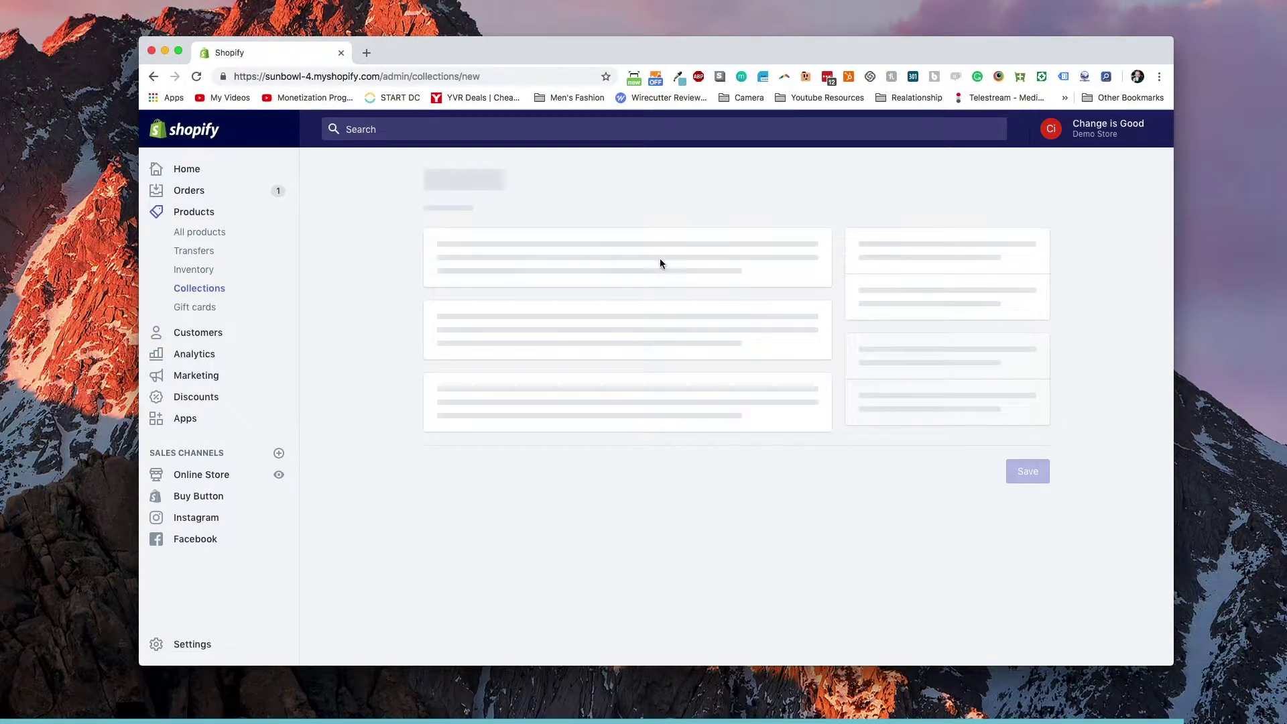
scroll(642, 287, "up", 5)
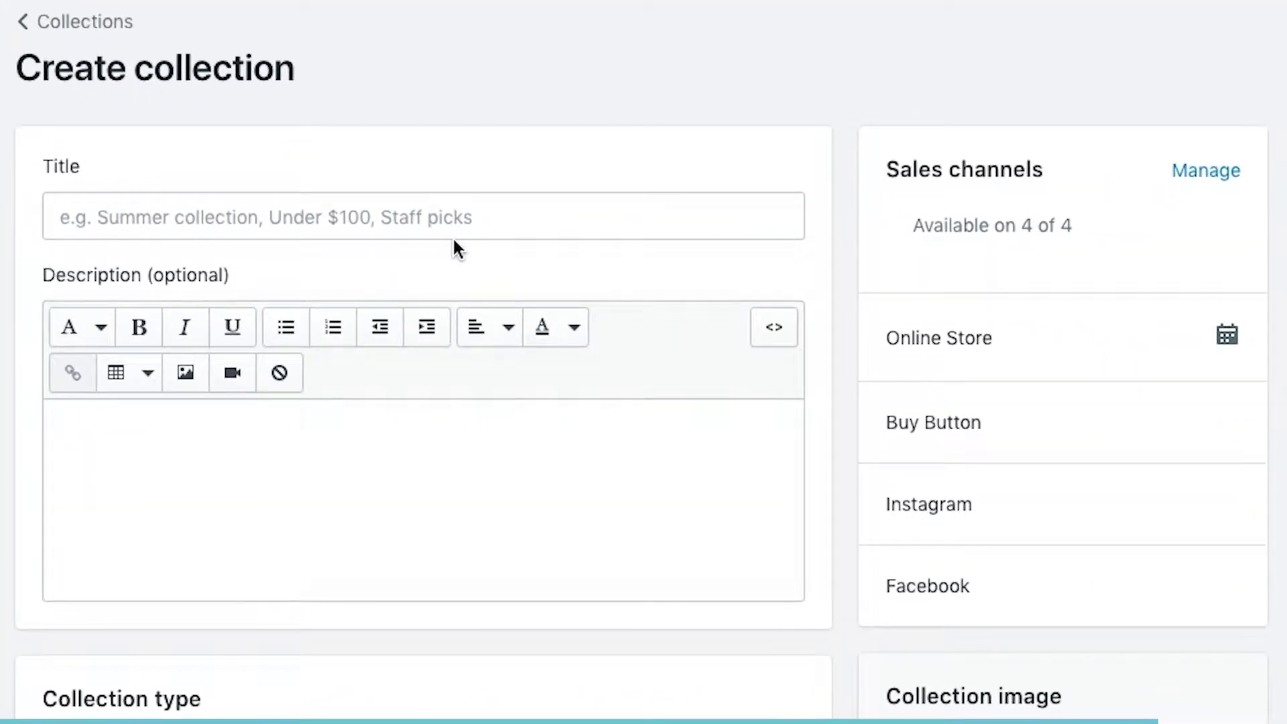
Step: Title the new collection "Staff Picks"
left_click(403, 230)
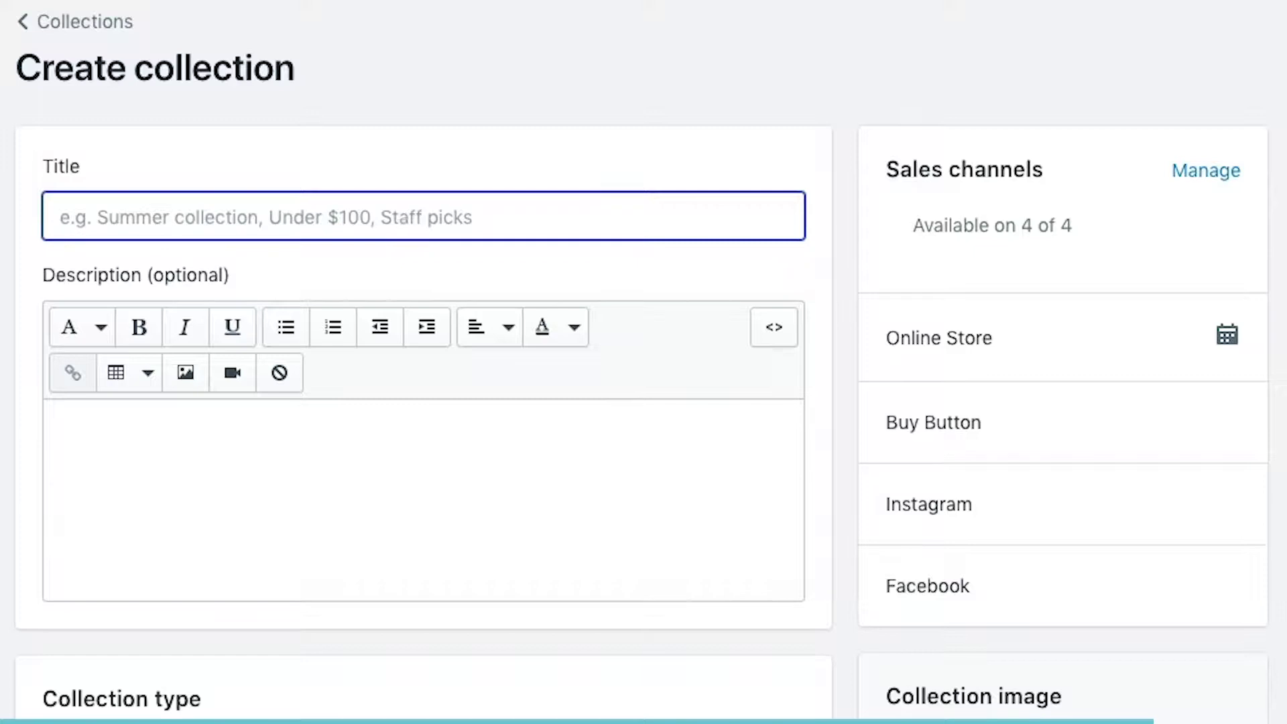
type("Ts")
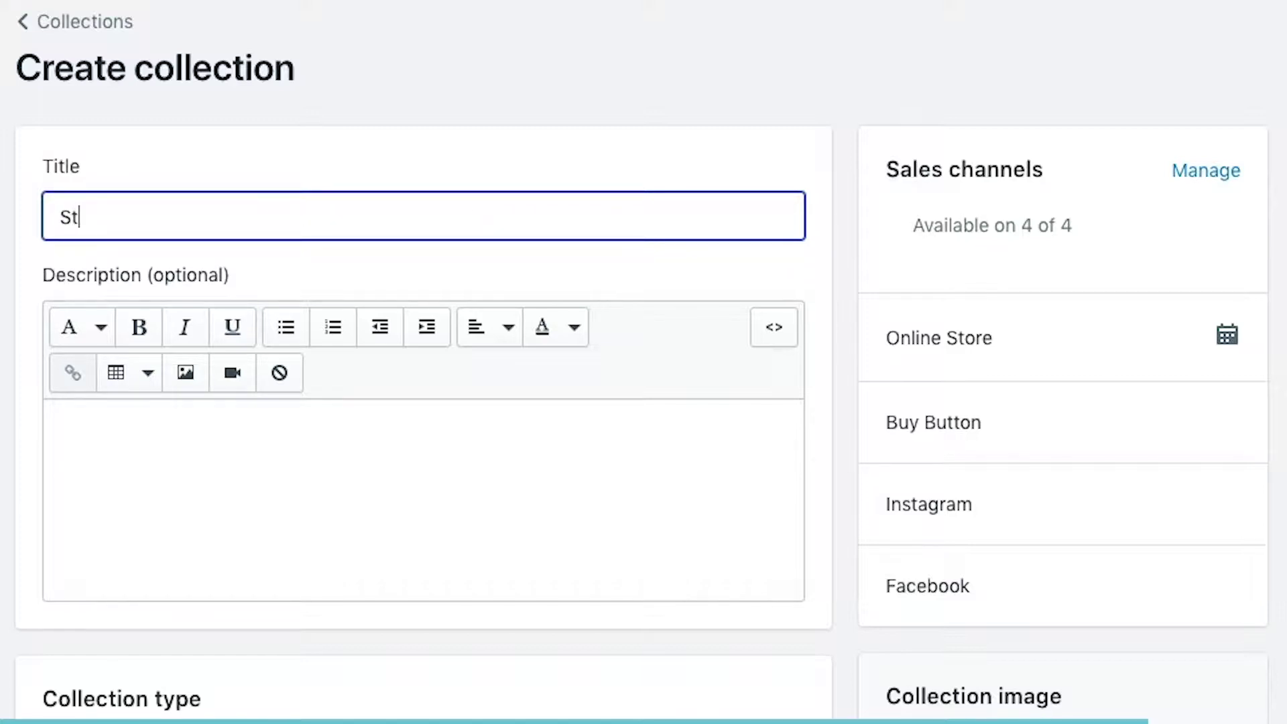
type("s")
key("Tab")
key("Tab")
key("Tab")
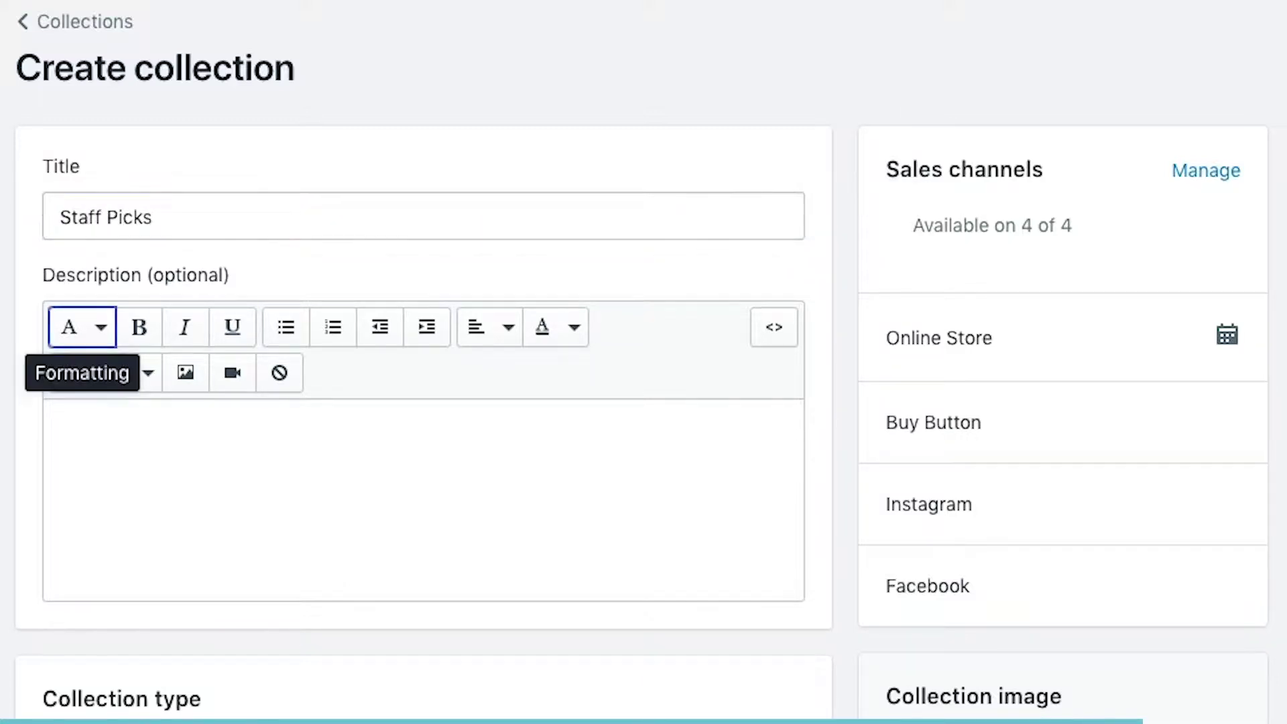
Step: Fill the collection description with the hipsum.co placeholder paragraph that starts "PBR&B umami portland fixie aesthetic"
left_click(338, 446)
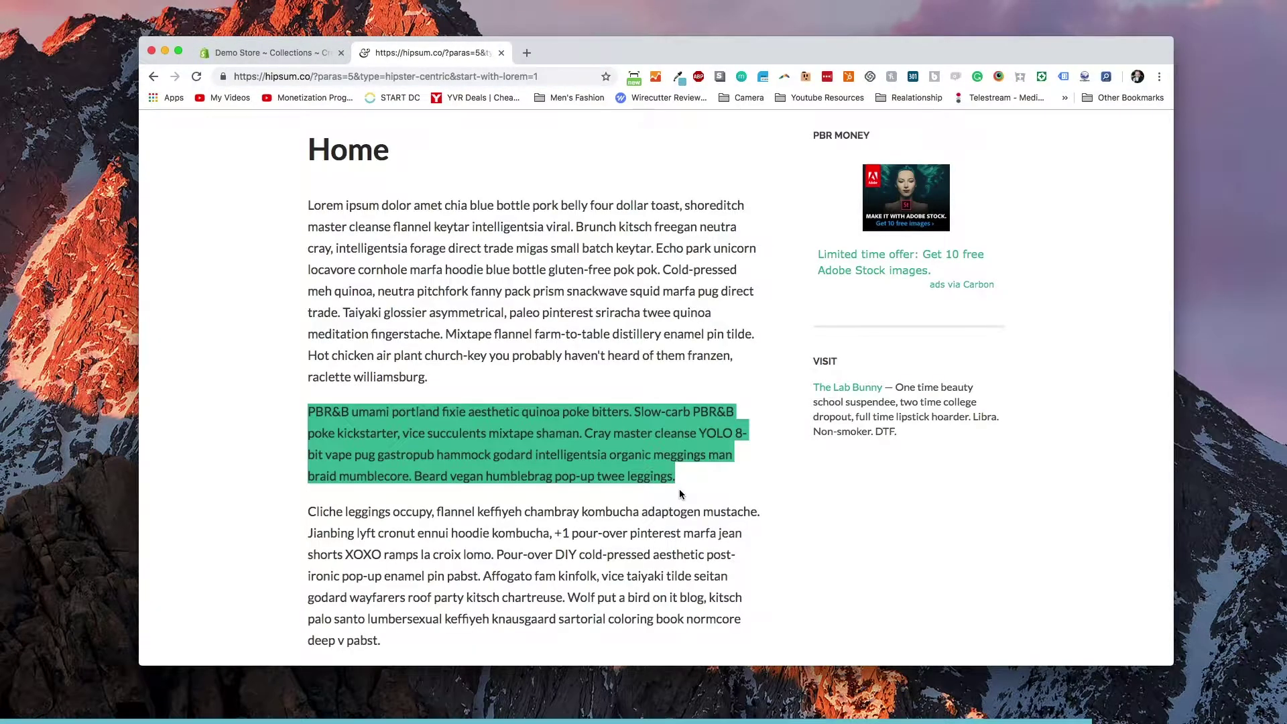
left_click(299, 59)
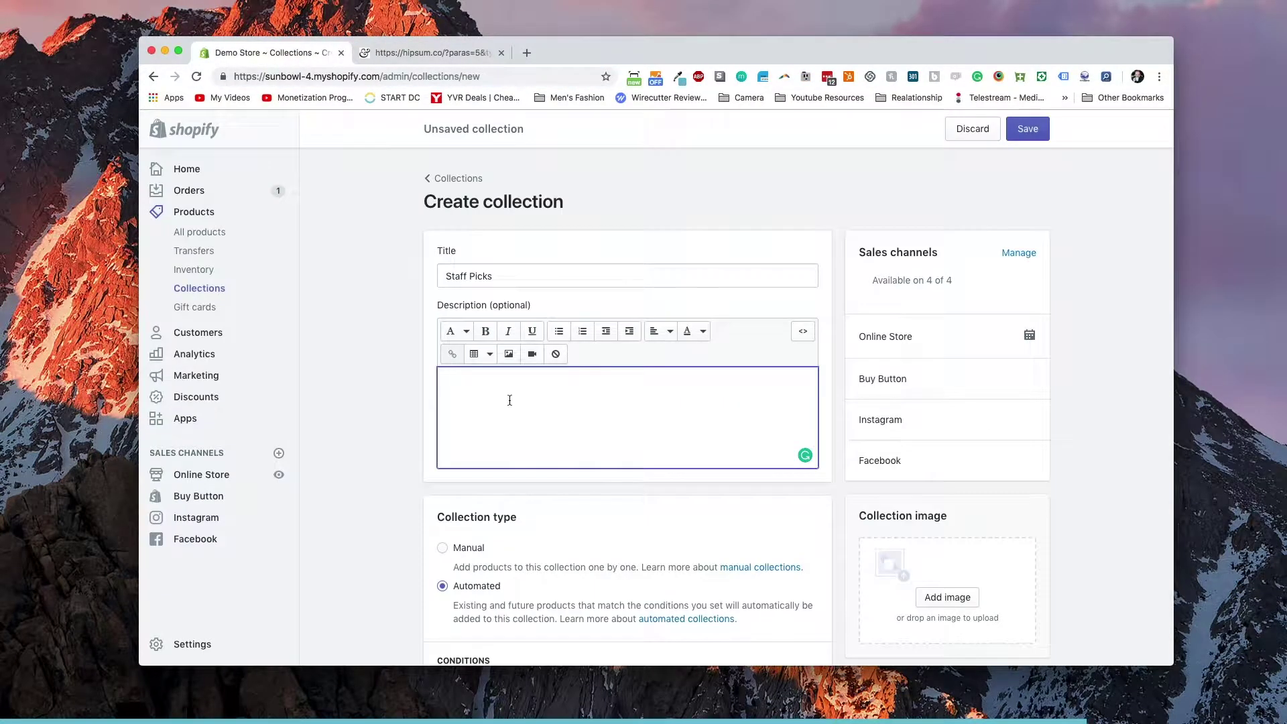
type("PBR&B umami portland fixie aesthetic quinoa poke bitters. Slow-carb PBR&B poke kickstarter, vice succulents mixtape shaman. Cray master cleanse YOLO 8-bit vape pug gastropub hammock godard intelligentsia organic meggings man braid mumblecore. Beard vegan humblebrag pop-up twee leggings.")
Step: Try the Manual collection type and any-condition matching, returning to Automated with all conditions
scroll(389, 403, "down", 3)
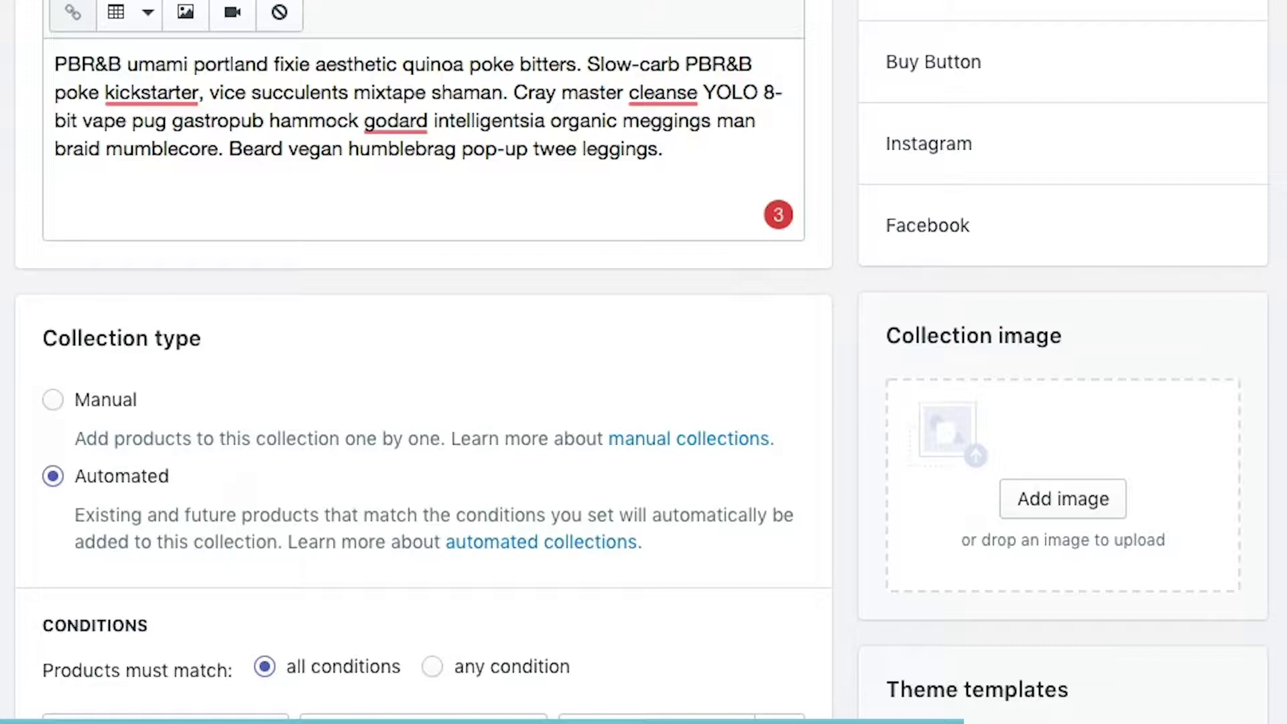
left_click(55, 400)
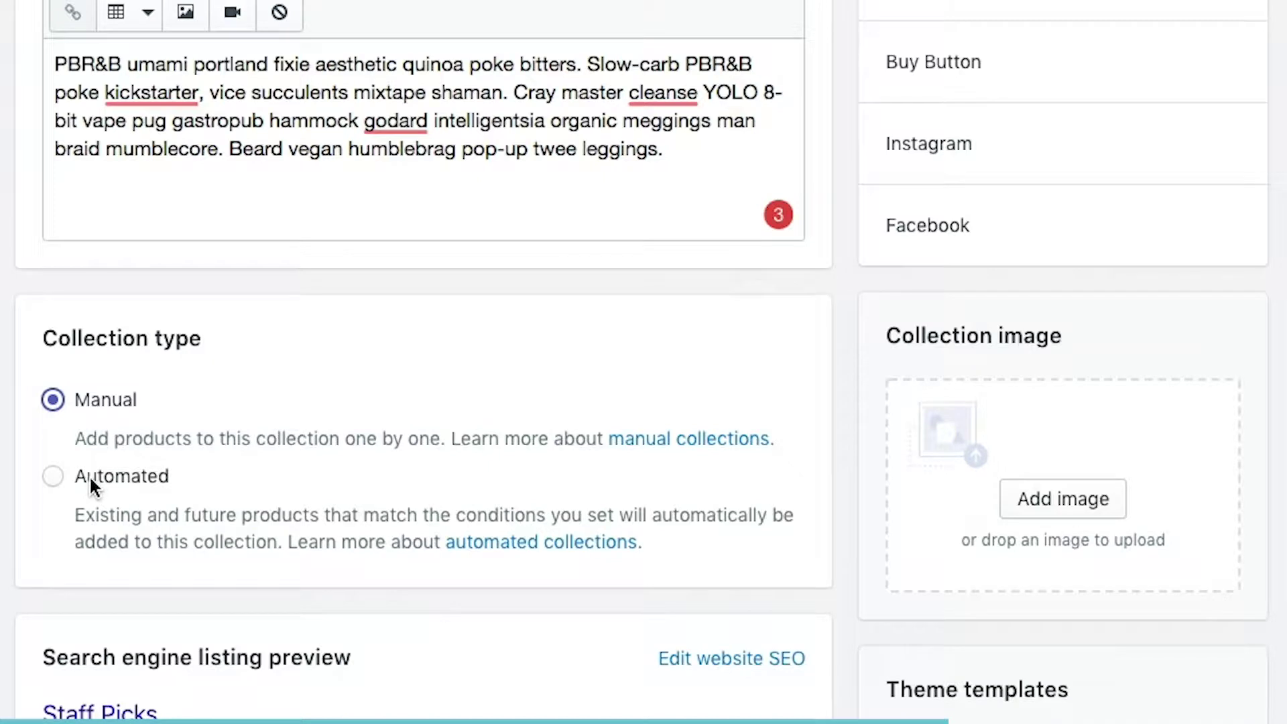
left_click(56, 475)
scroll(259, 410, "down", 2)
scroll(259, 409, "down", 3)
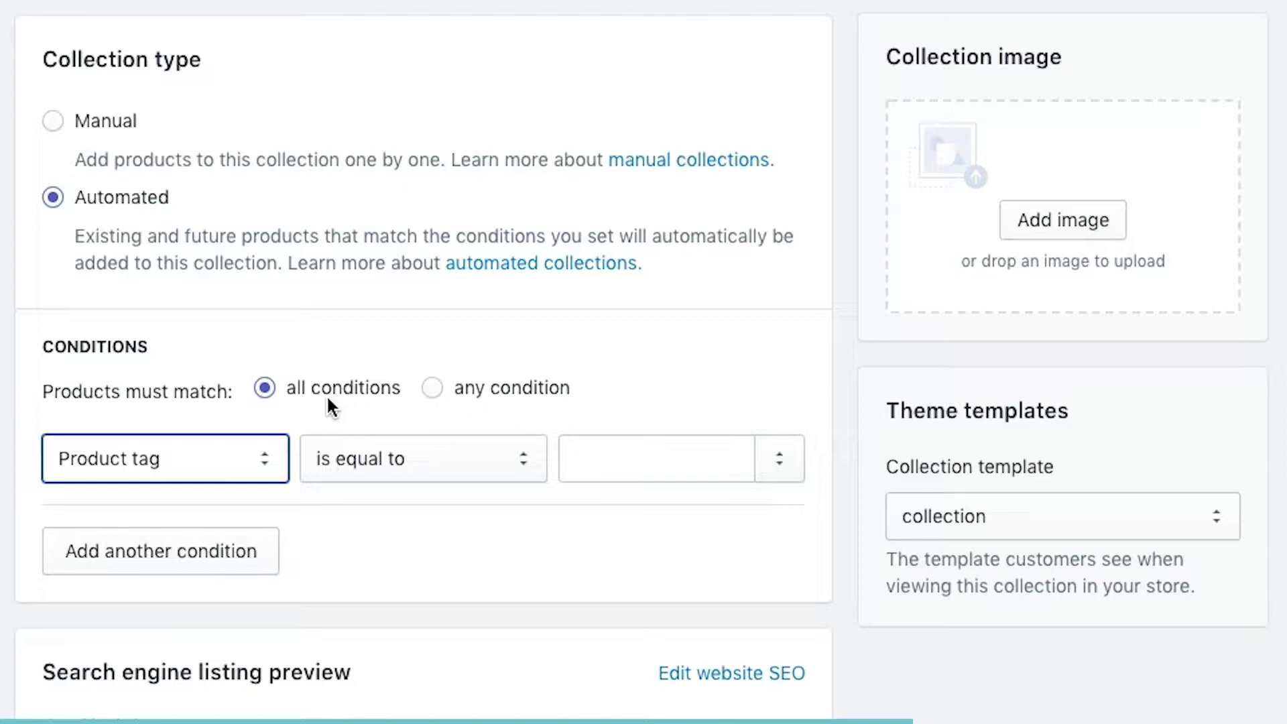
left_click(533, 400)
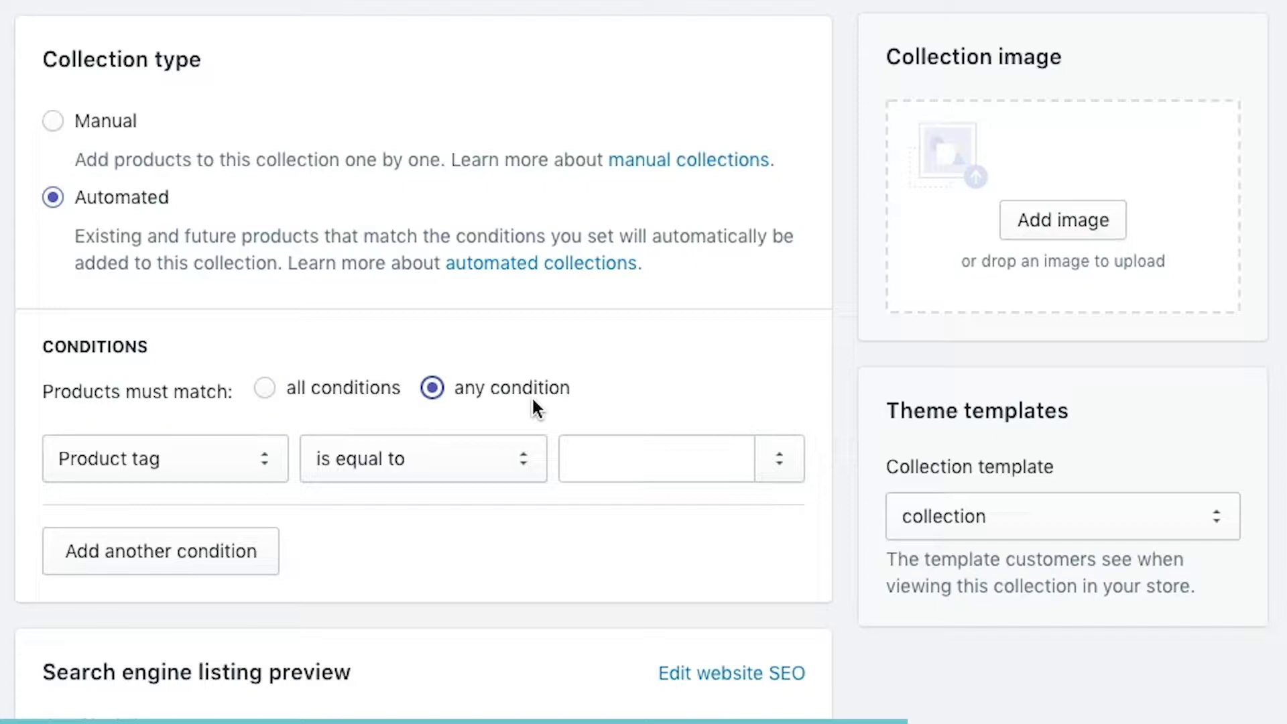
left_click(335, 385)
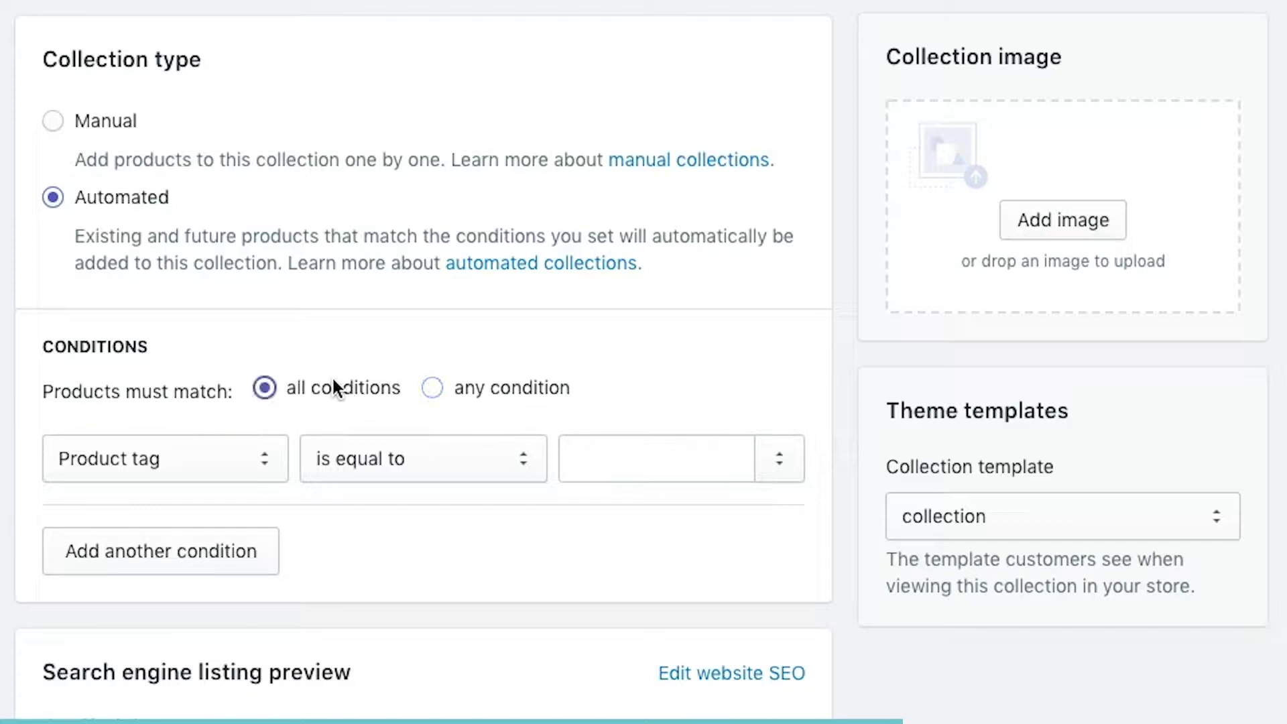
Step: Set the collection condition to product vendor is equal to Celine and save the collection
left_click(234, 465)
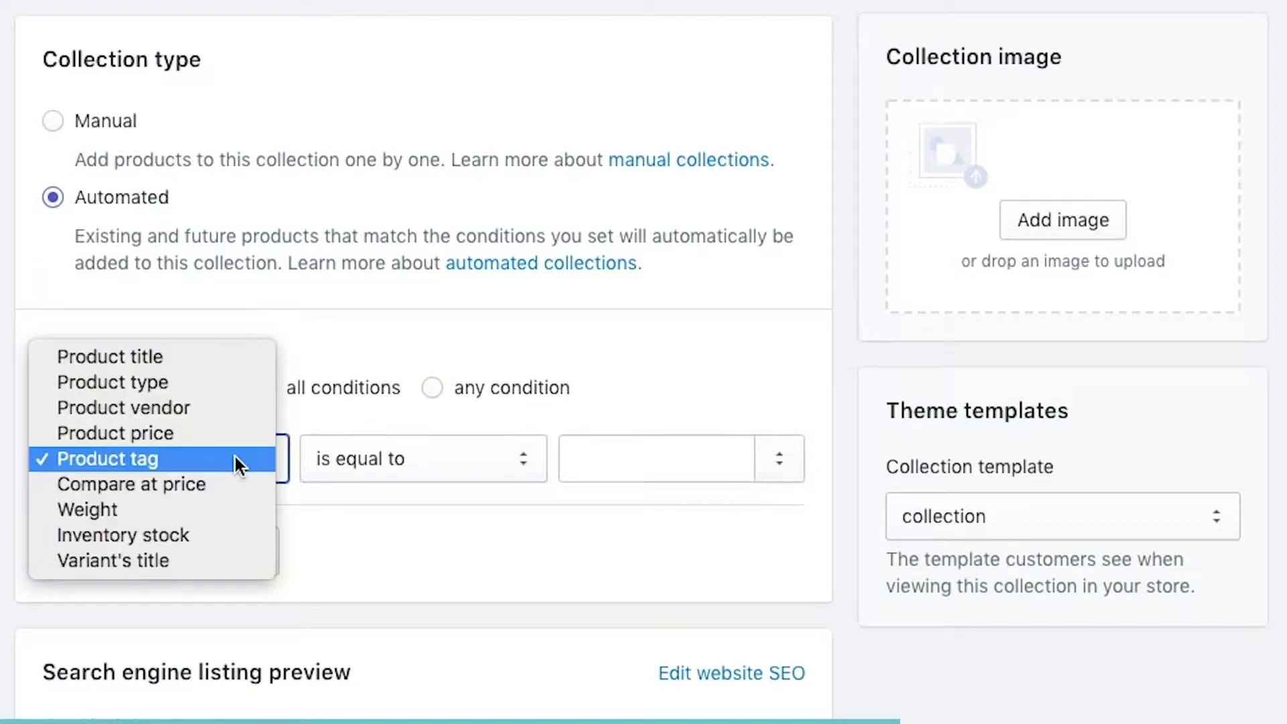
left_click(238, 406)
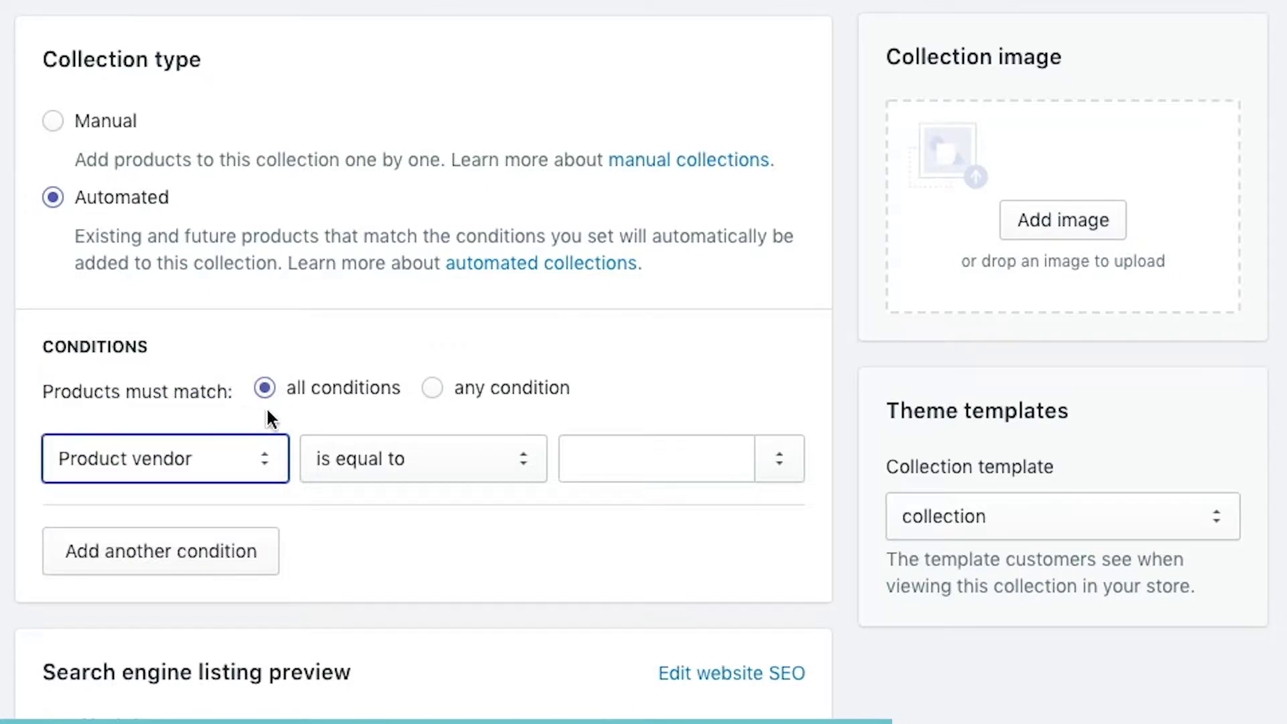
left_click(487, 453)
left_click(486, 447)
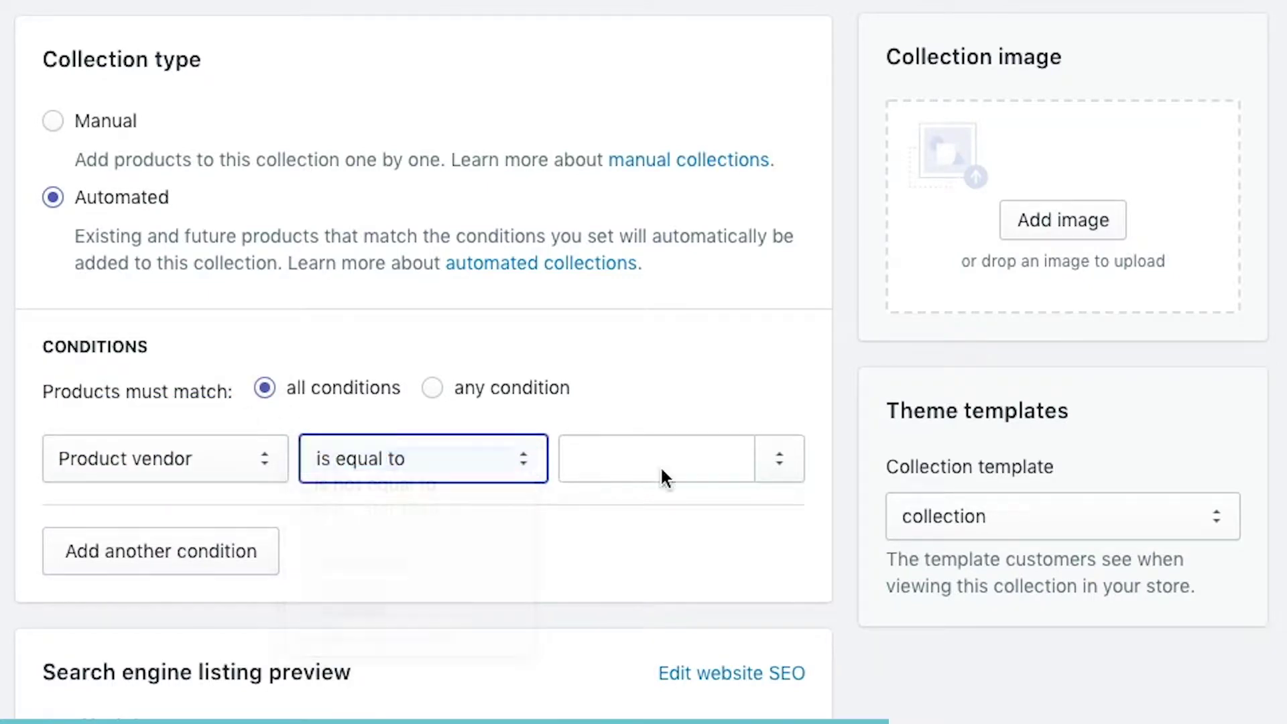
left_click(778, 464)
scroll(724, 583, "down", 2)
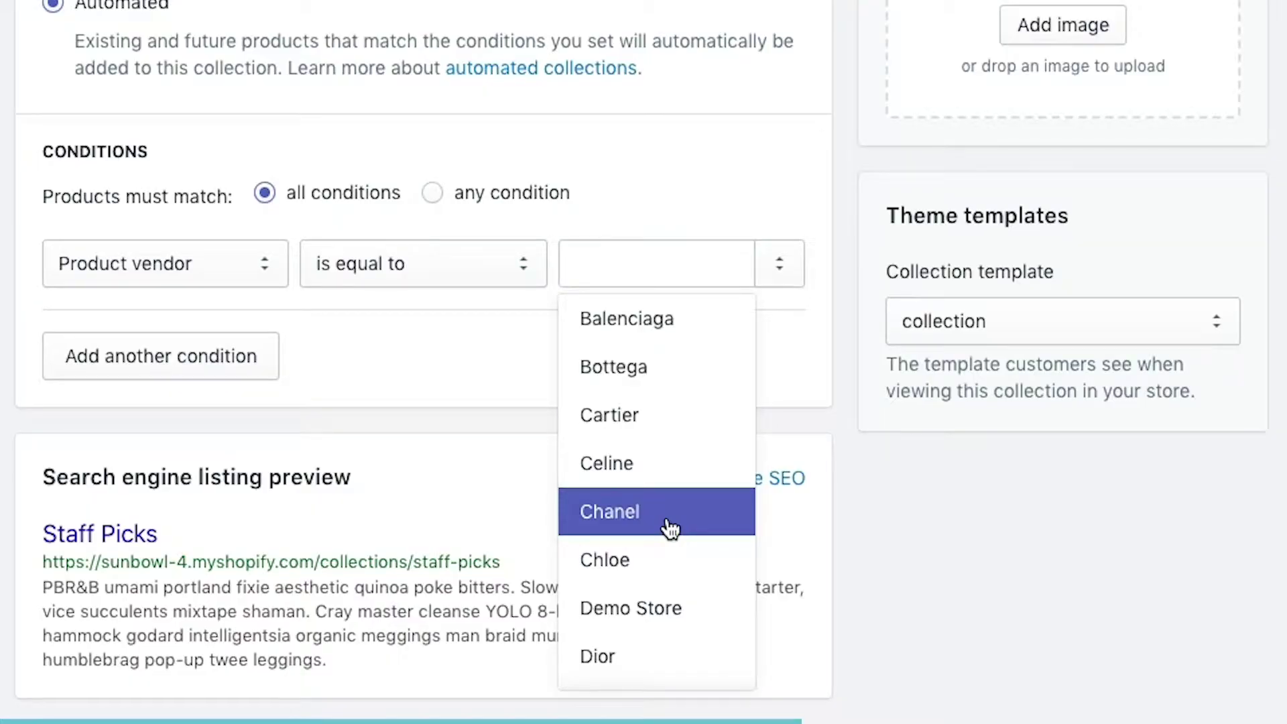
left_click(666, 469)
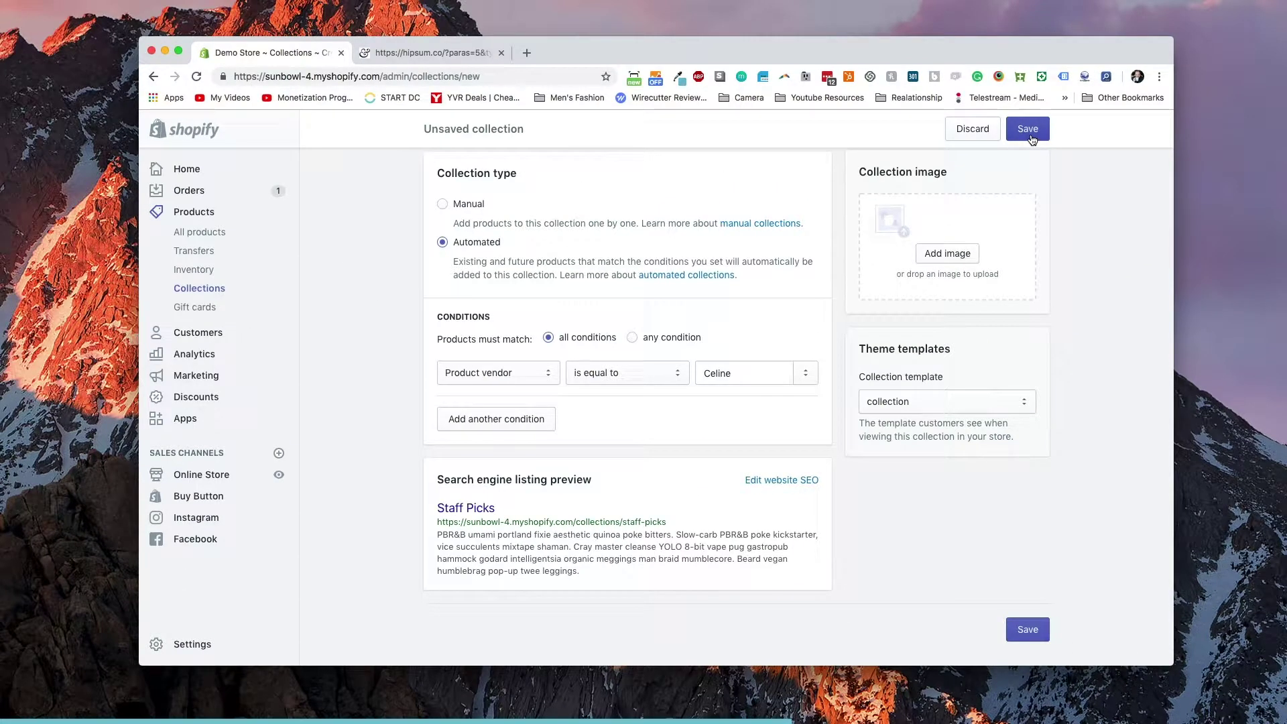
left_click(1032, 138)
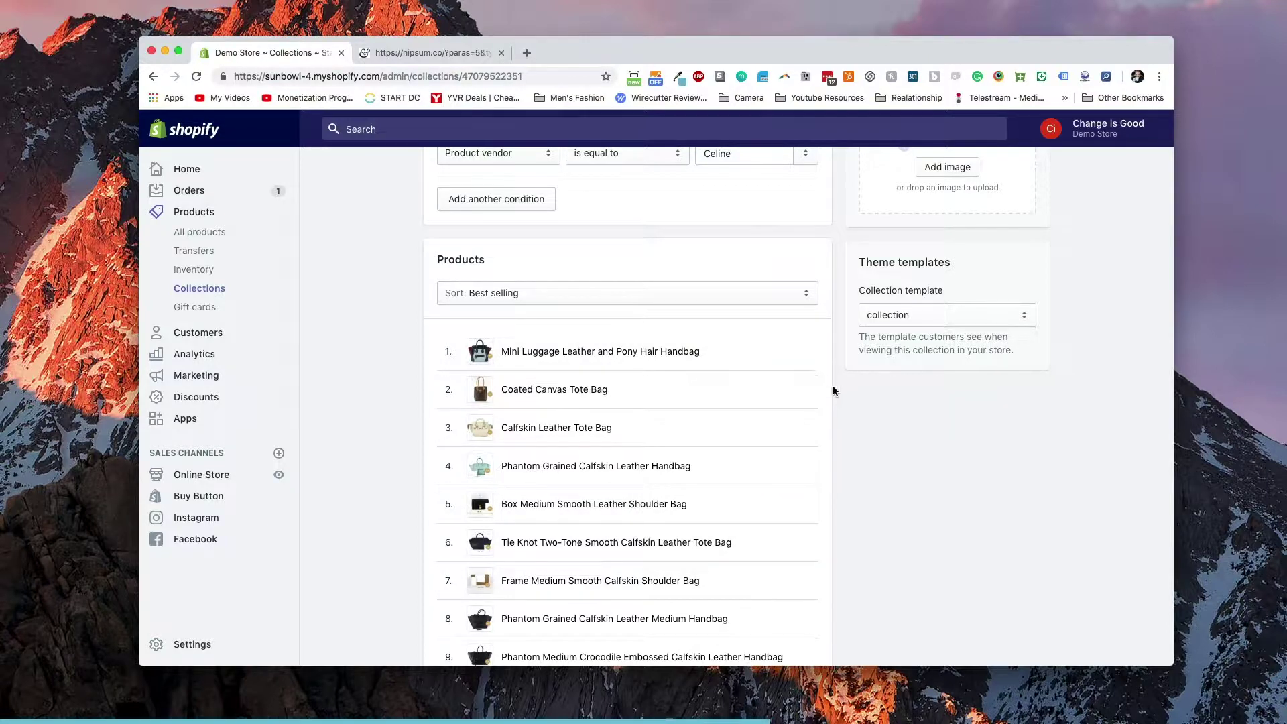
Step: Sort the collection's products by Product title A-Z
scroll(831, 385, "down", 10)
scroll(835, 389, "up", 10)
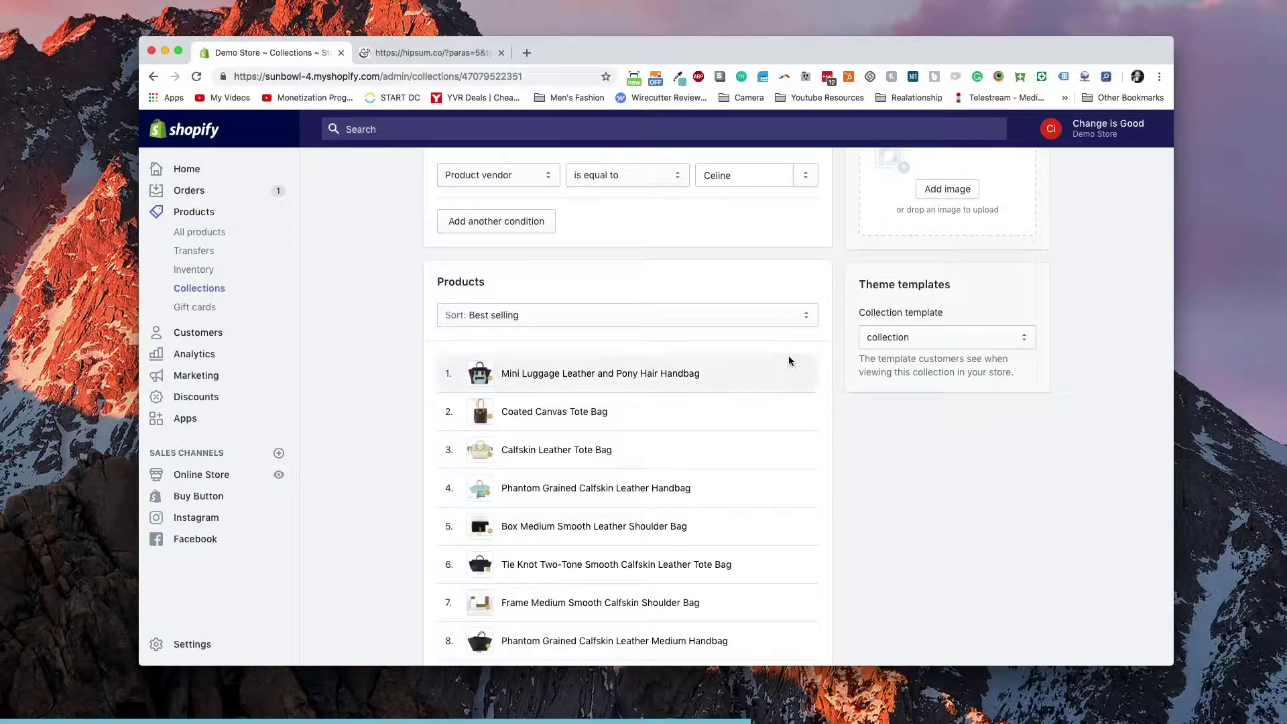
left_click(785, 320)
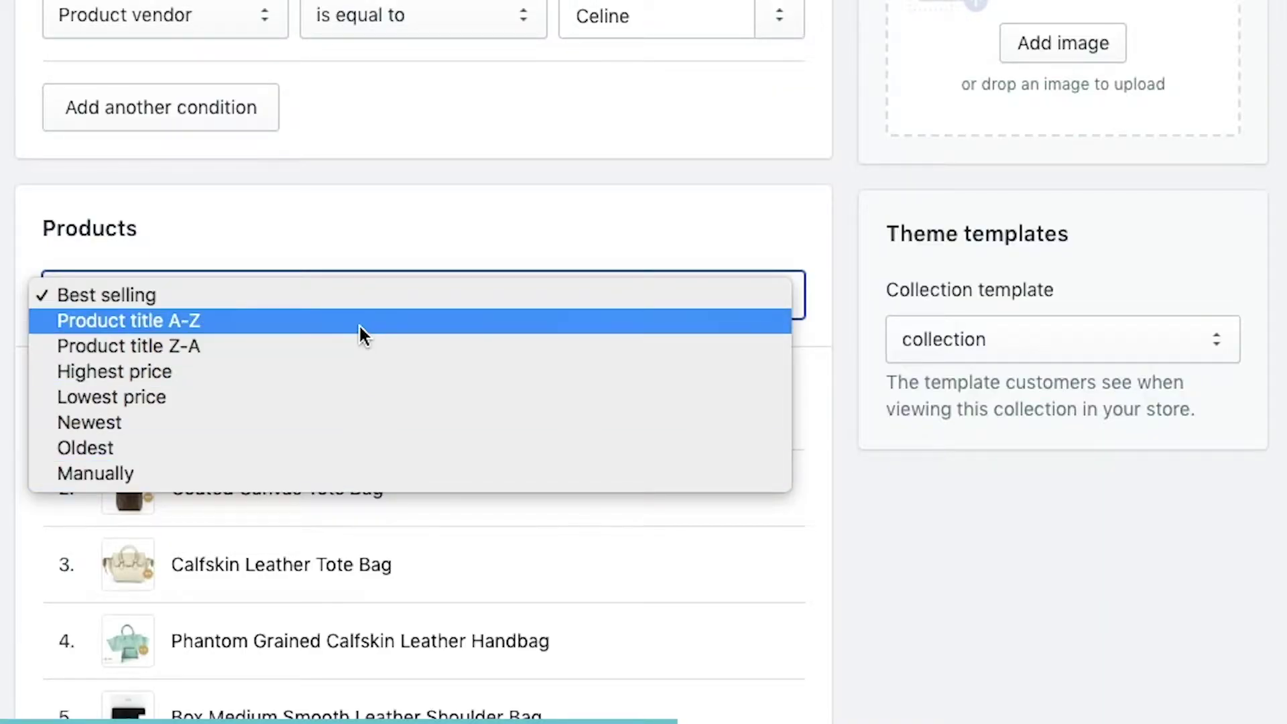
left_click(360, 322)
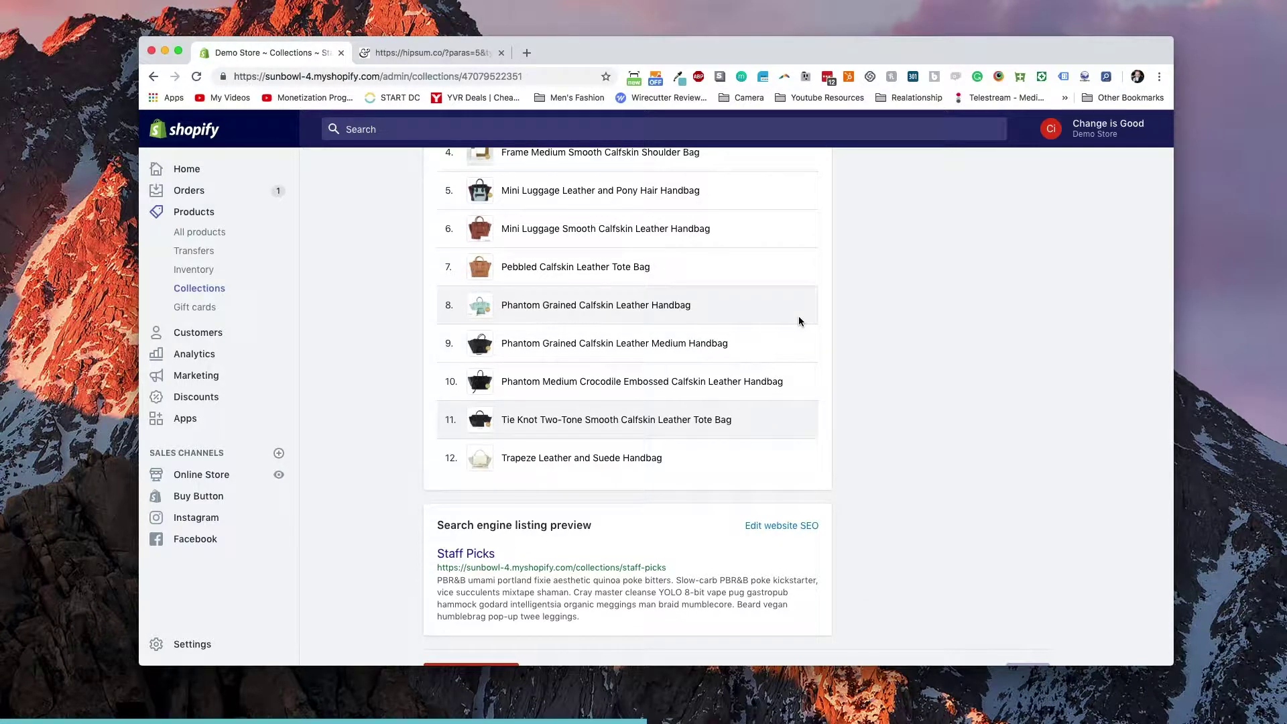
scroll(764, 402, "up", 3)
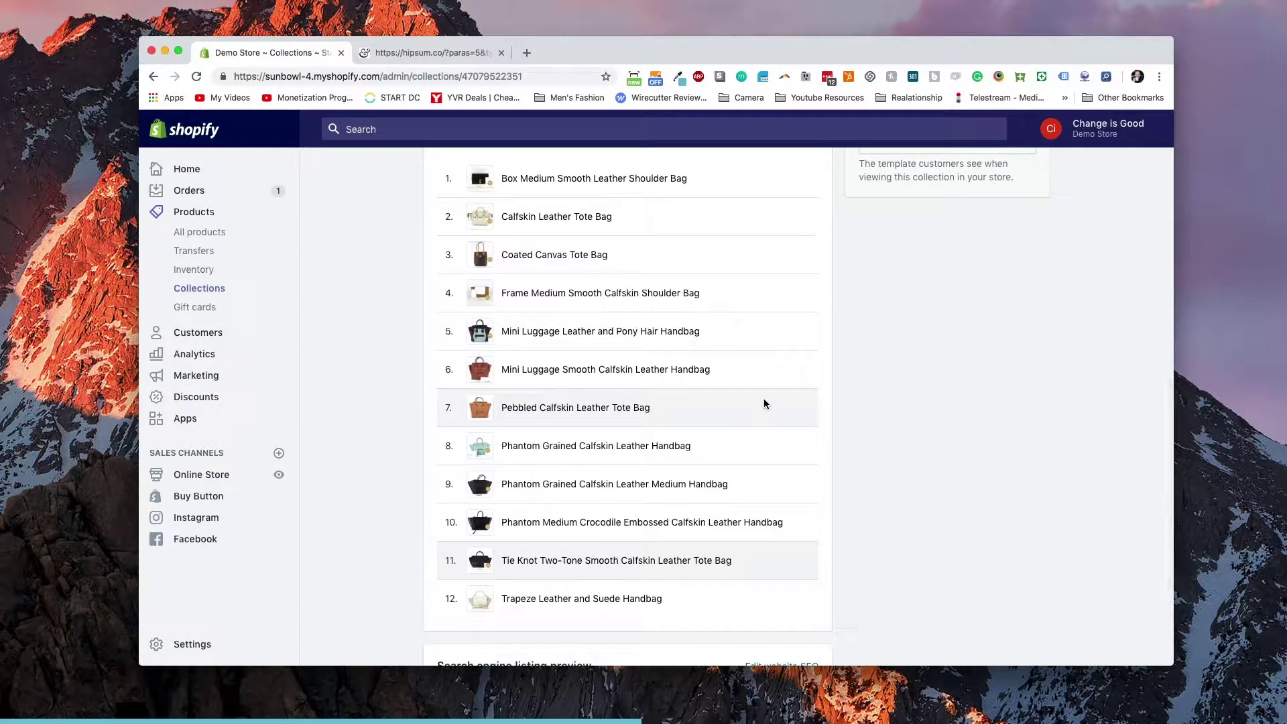
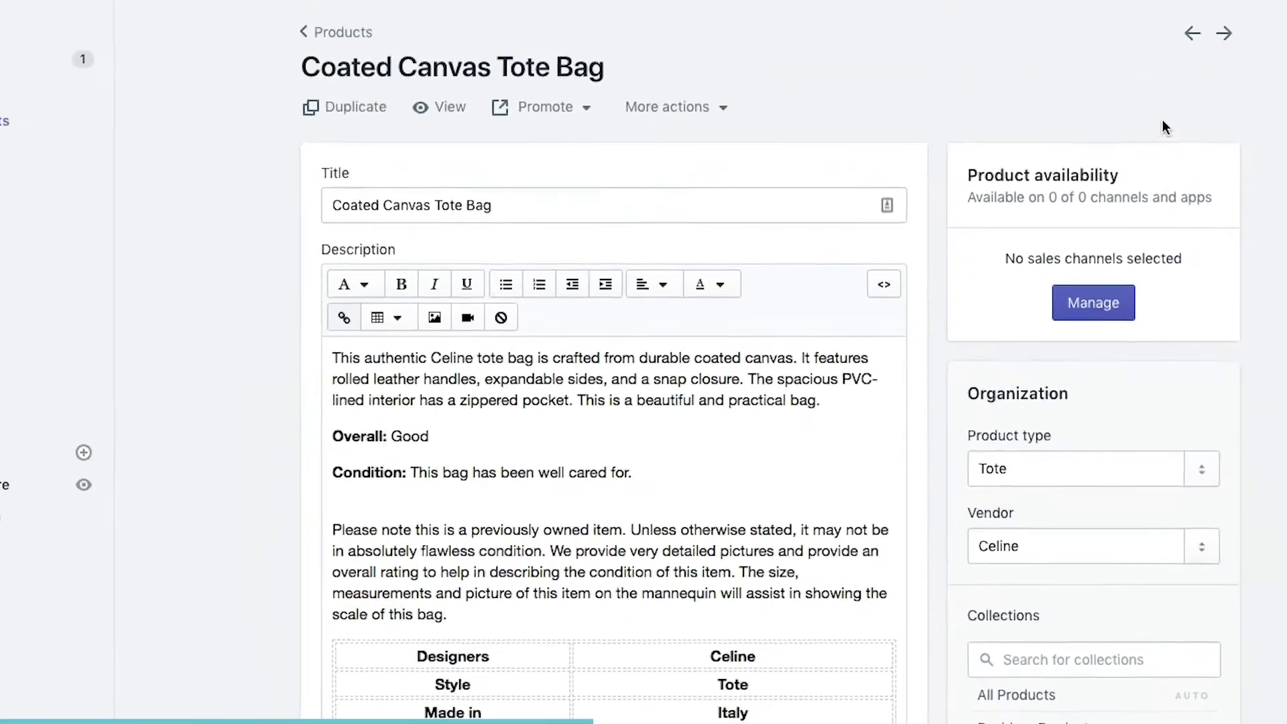
Step: Save the Coated Canvas Tote Bag with no sales channels selected and reload the Staff Picks collection to check its product list
left_click(1027, 128)
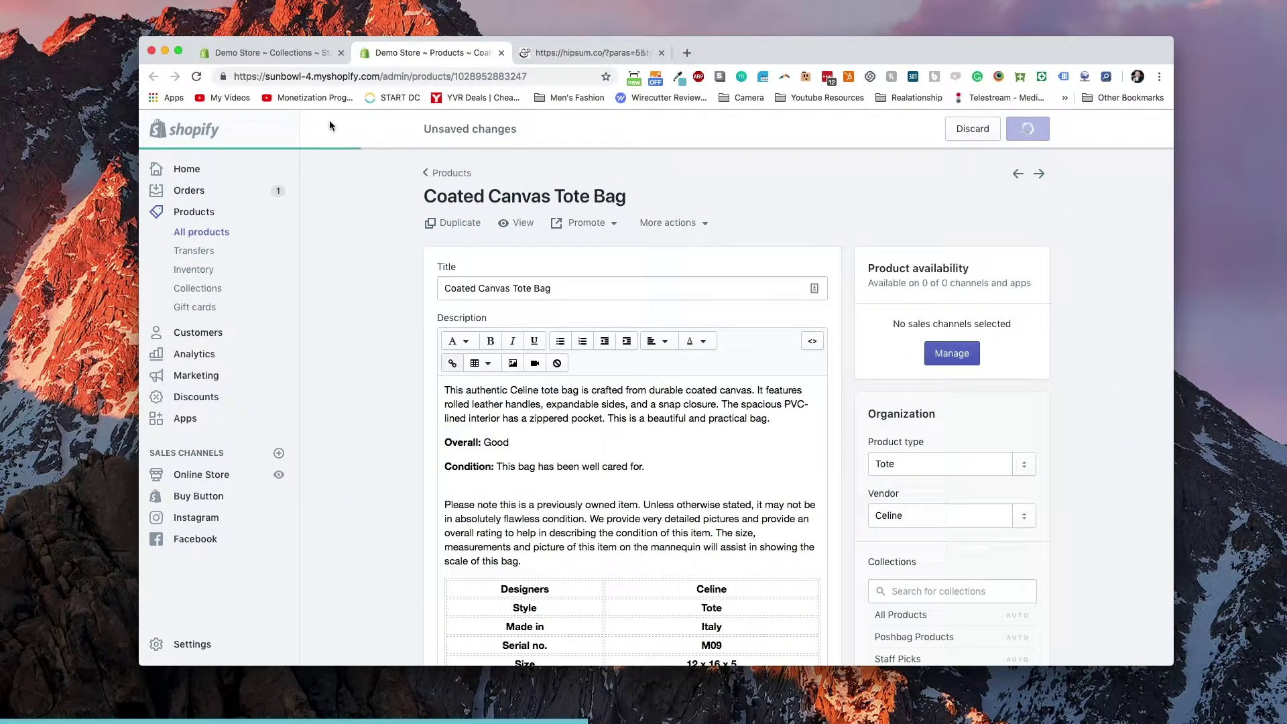
left_click(316, 54)
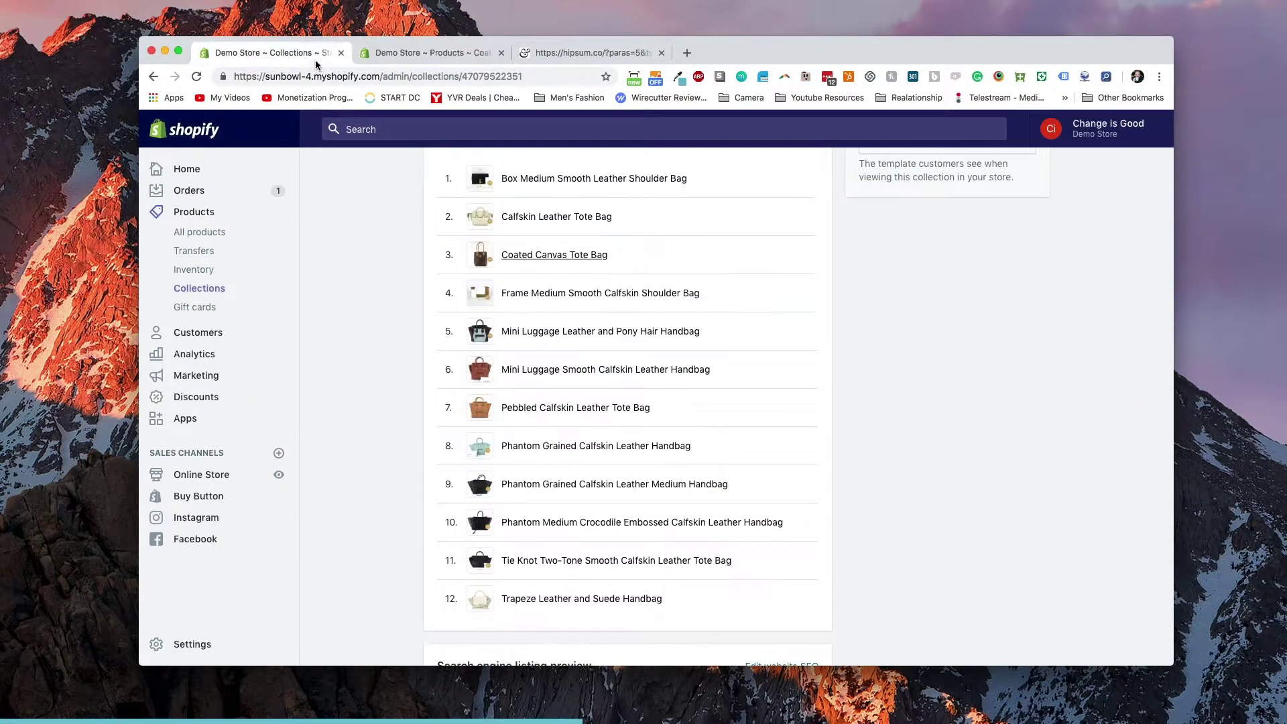
key("super+r")
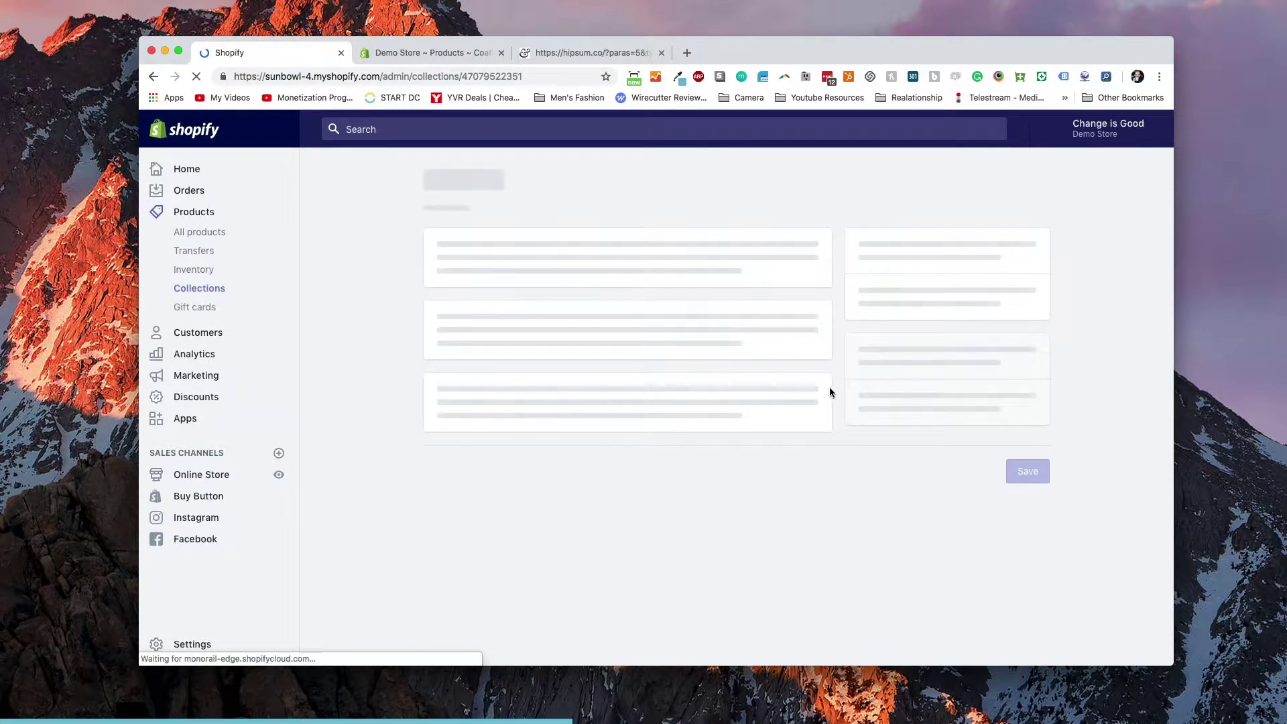
scroll(830, 391, "up", 5)
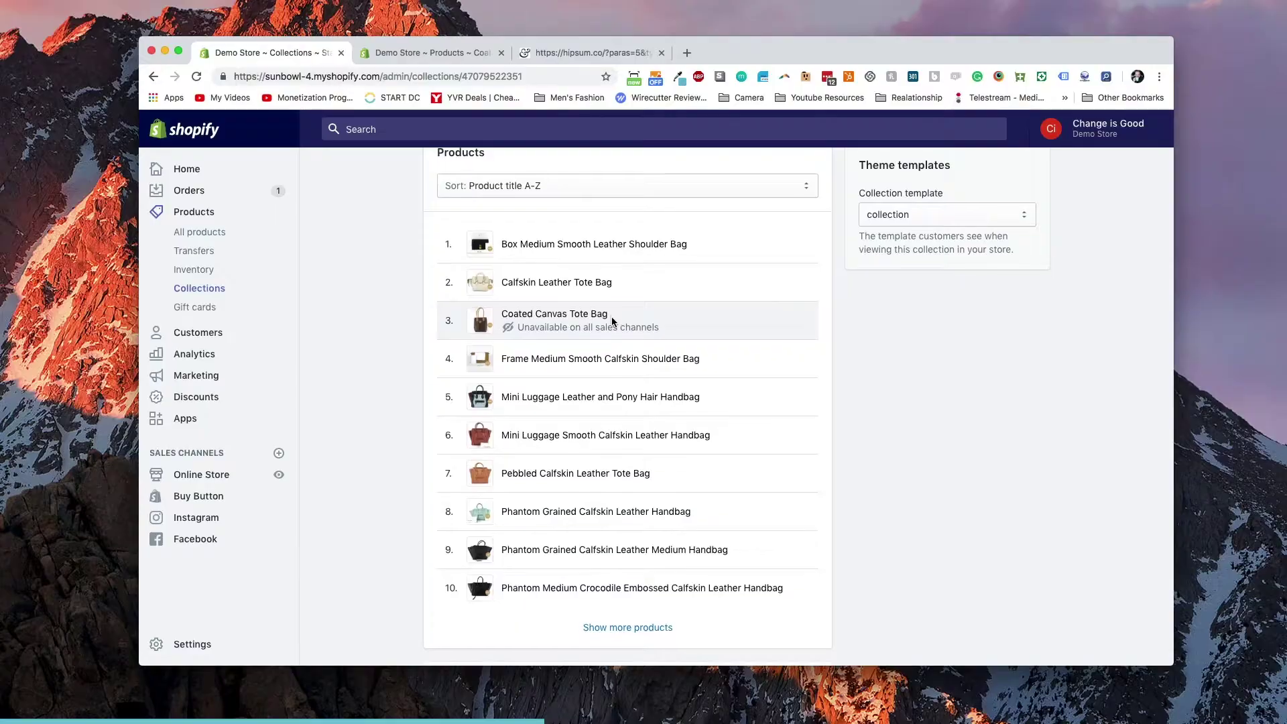
scroll(611, 320, "down", 3)
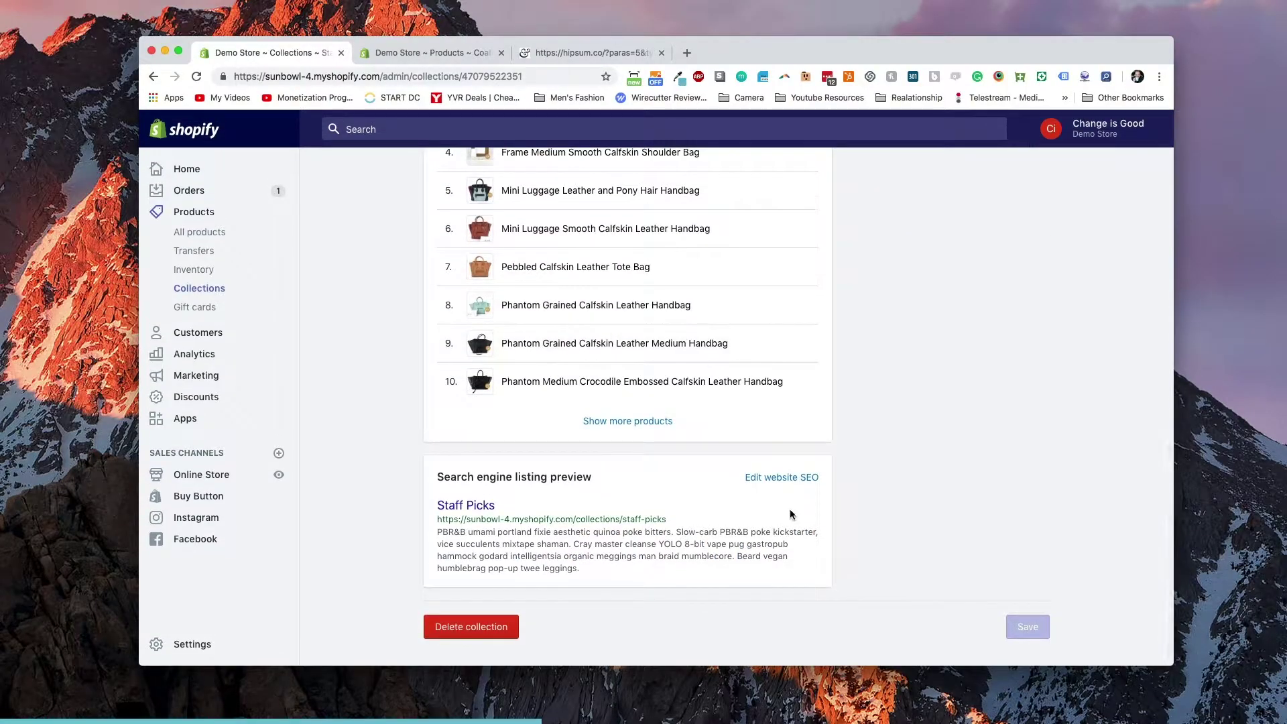
scroll(789, 509, "up", 10)
scroll(789, 510, "up", 3)
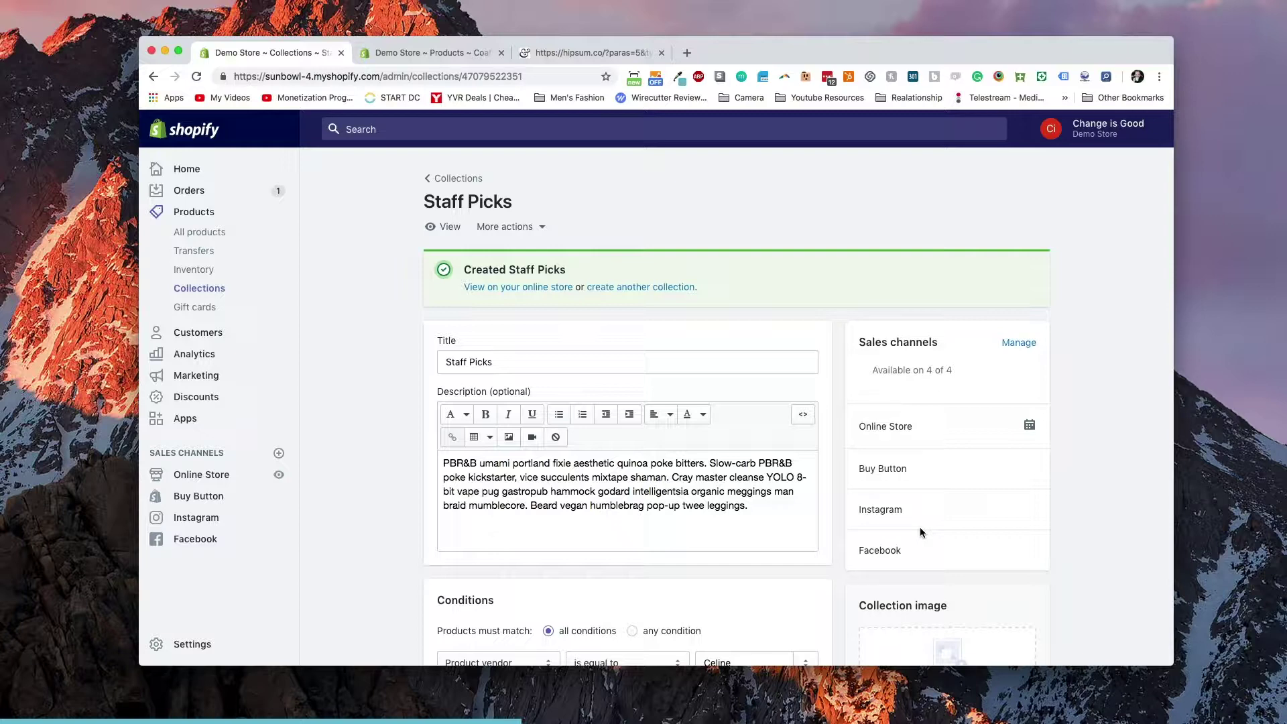
Step: View the Staff Picks collection on the online store and look through its product grid
left_click(451, 228)
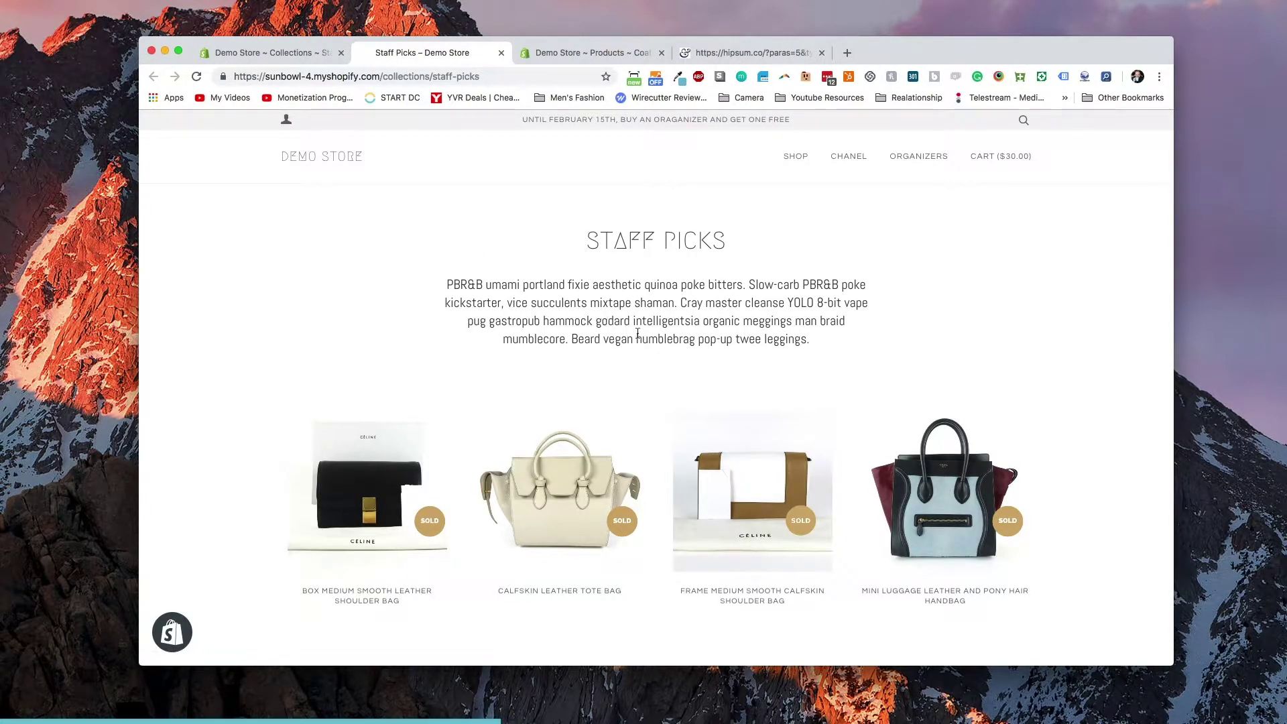
scroll(635, 307, "down", 5)
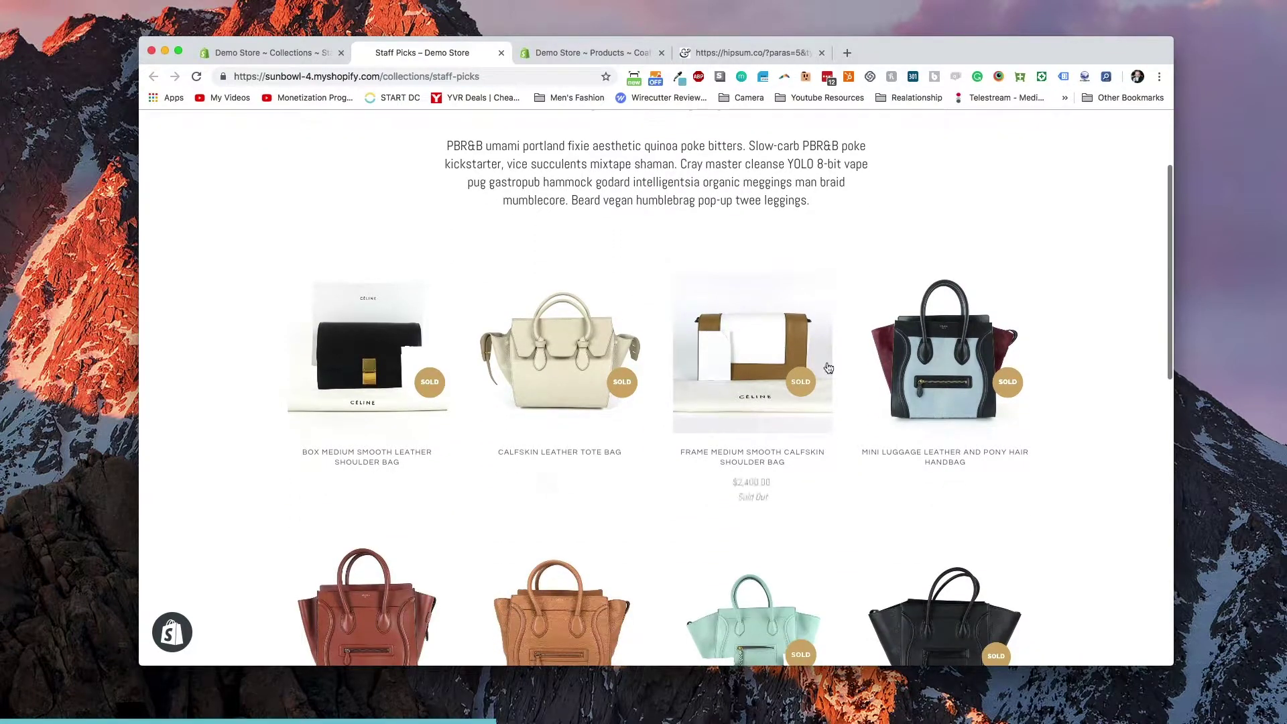
scroll(845, 382, "down", 5)
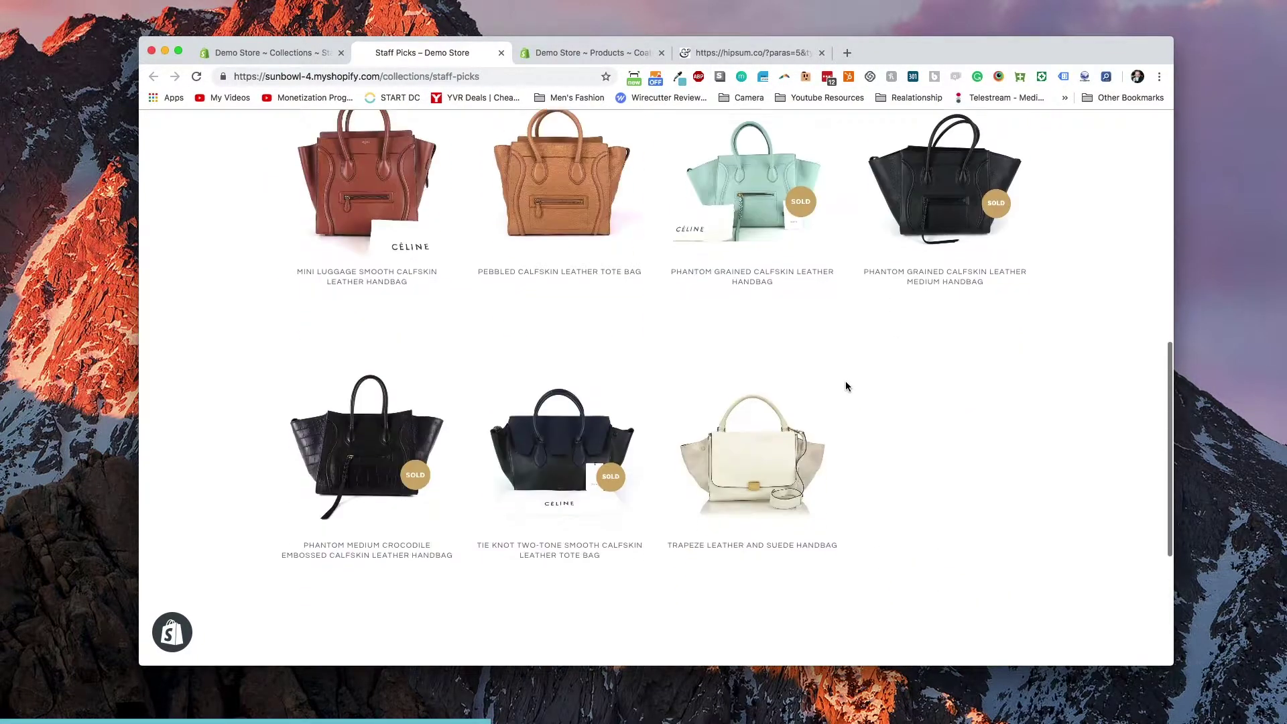
scroll(846, 386, "up", 6)
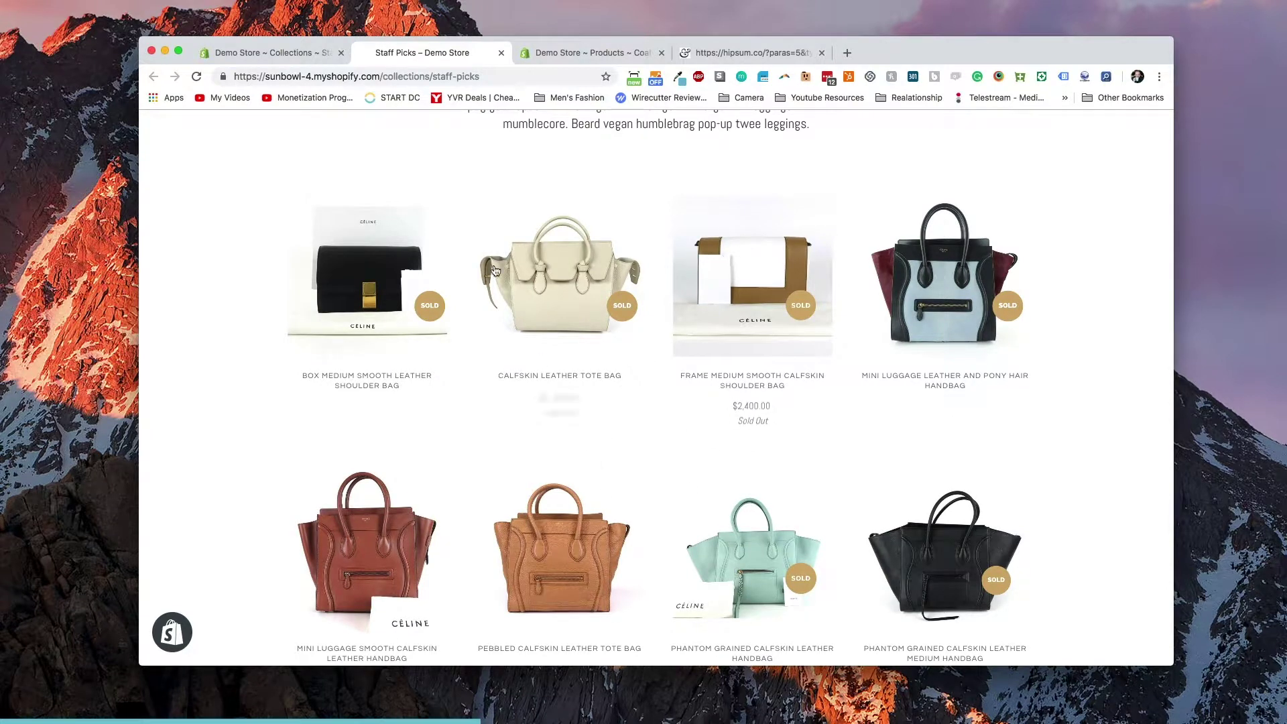
Step: Make the Coated Canvas Tote Bag available on Online Store, Buy Button, Instagram and Facebook, and save the product
left_click(608, 54)
left_click(952, 353)
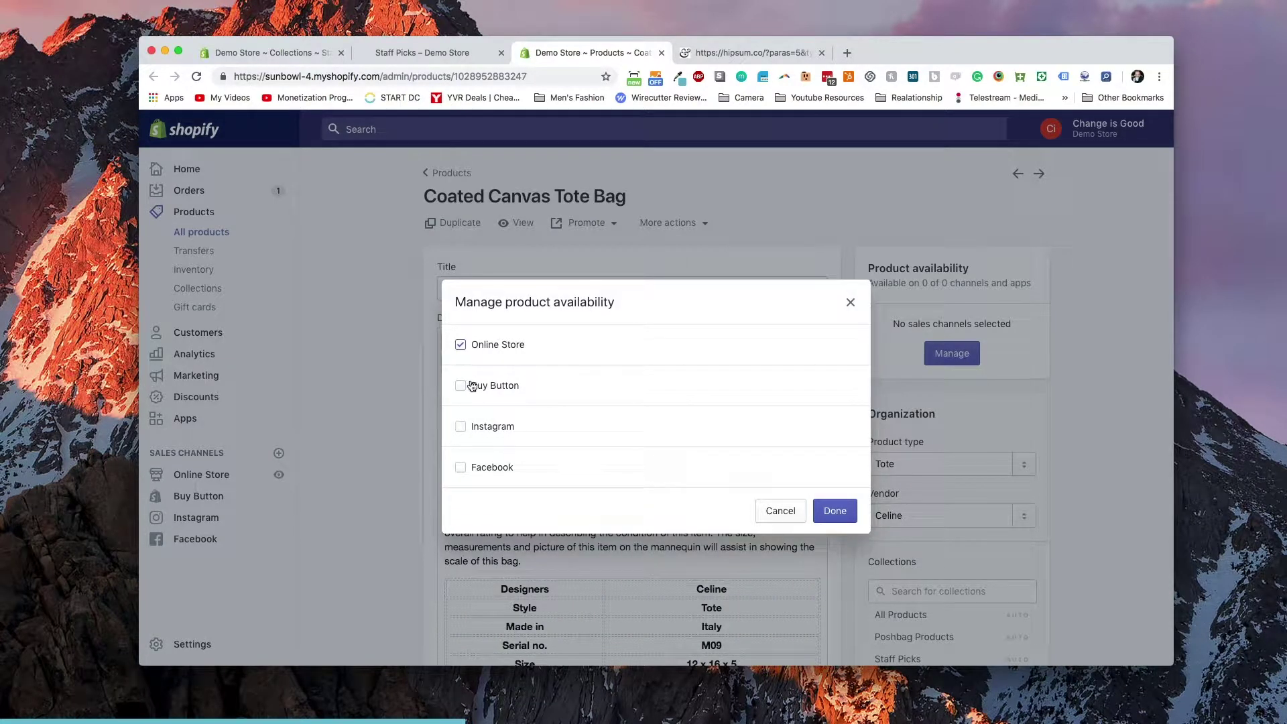
left_click(851, 515)
left_click(1027, 129)
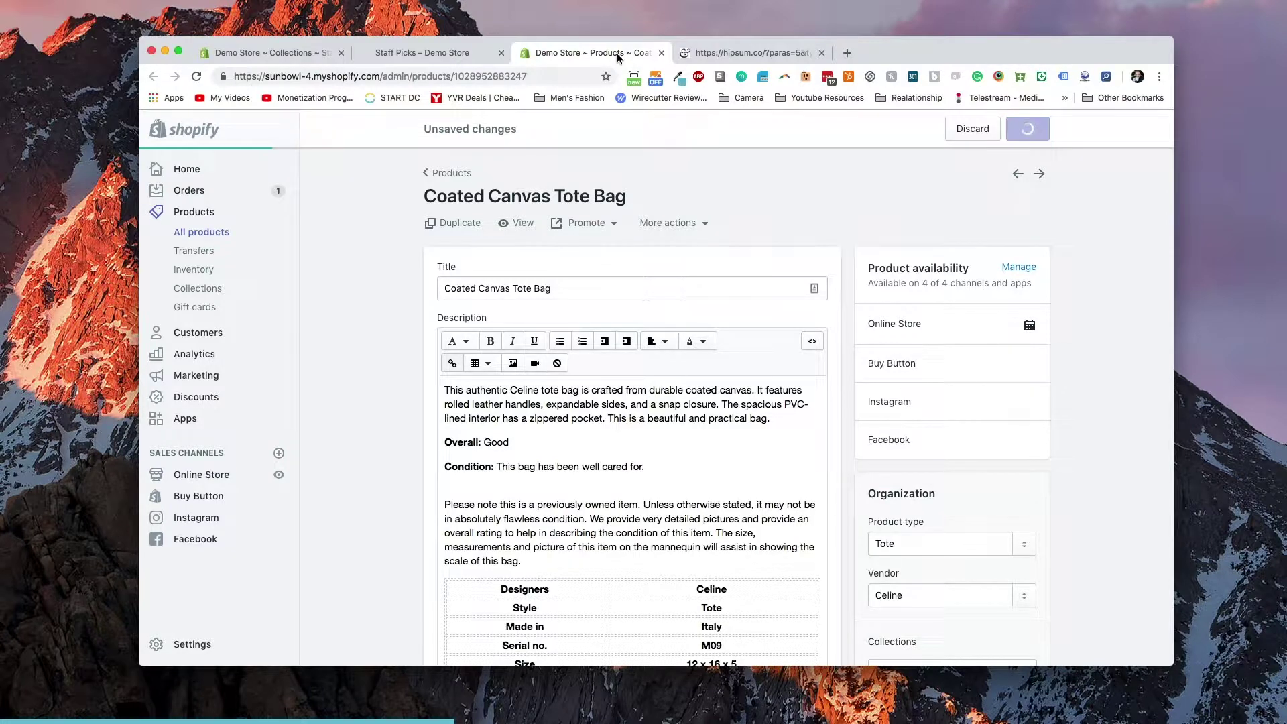
Step: Reload the Staff Picks page on the storefront and check its product grid for the Coated Canvas Tote Bag
left_click(456, 54)
key("super+r")
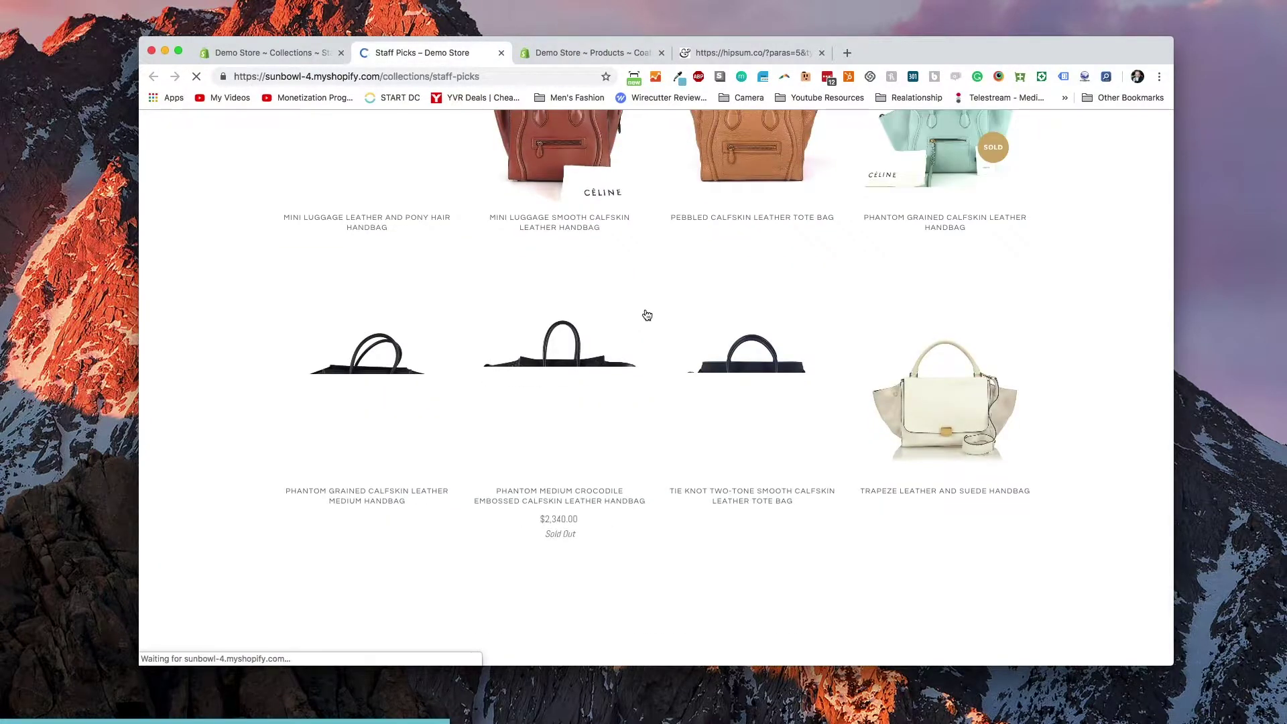
scroll(647, 315, "up", 6)
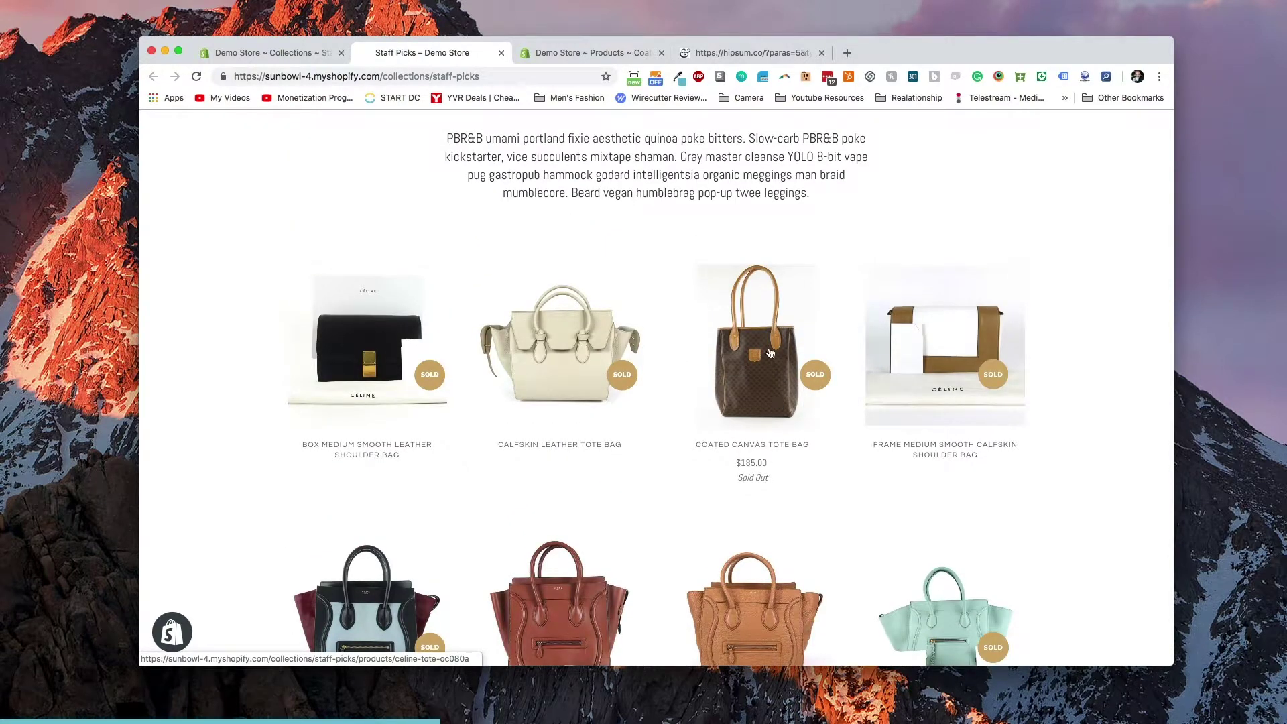
scroll(778, 384, "up", 4)
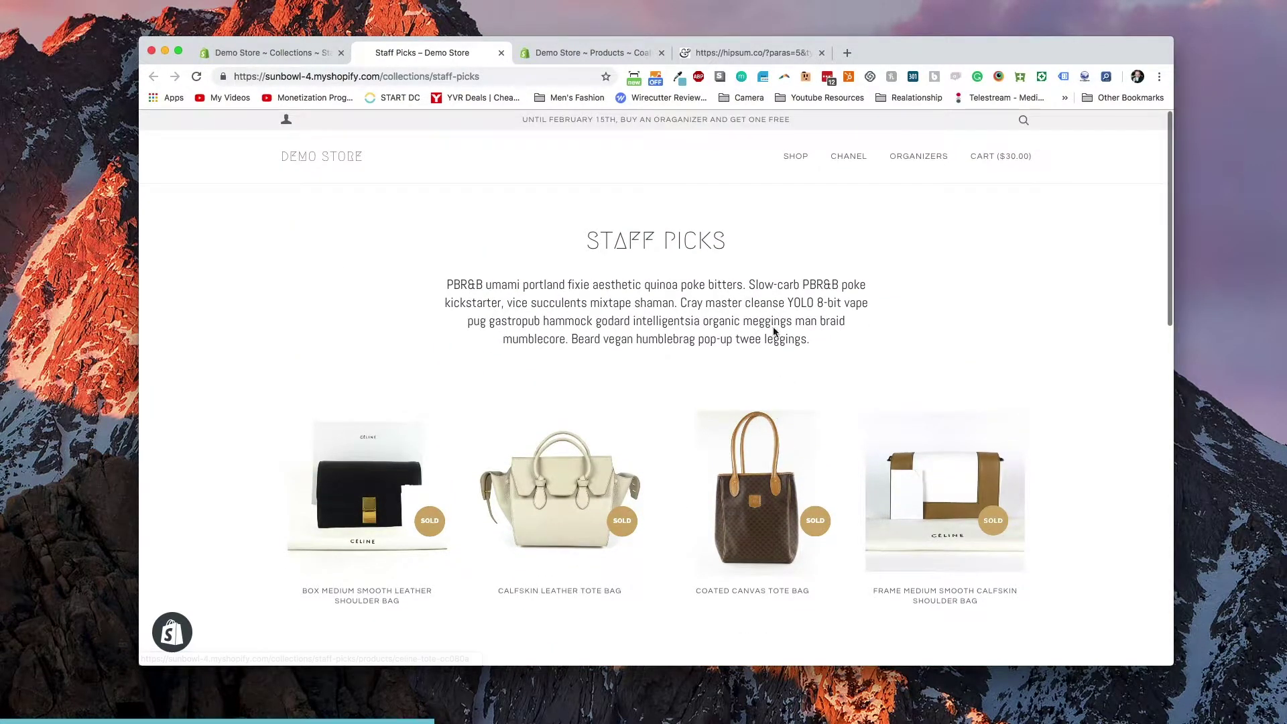
Step: Add the sunset mountain landscape photo as the Staff Picks collection image and view the collection on the storefront
left_click(265, 52)
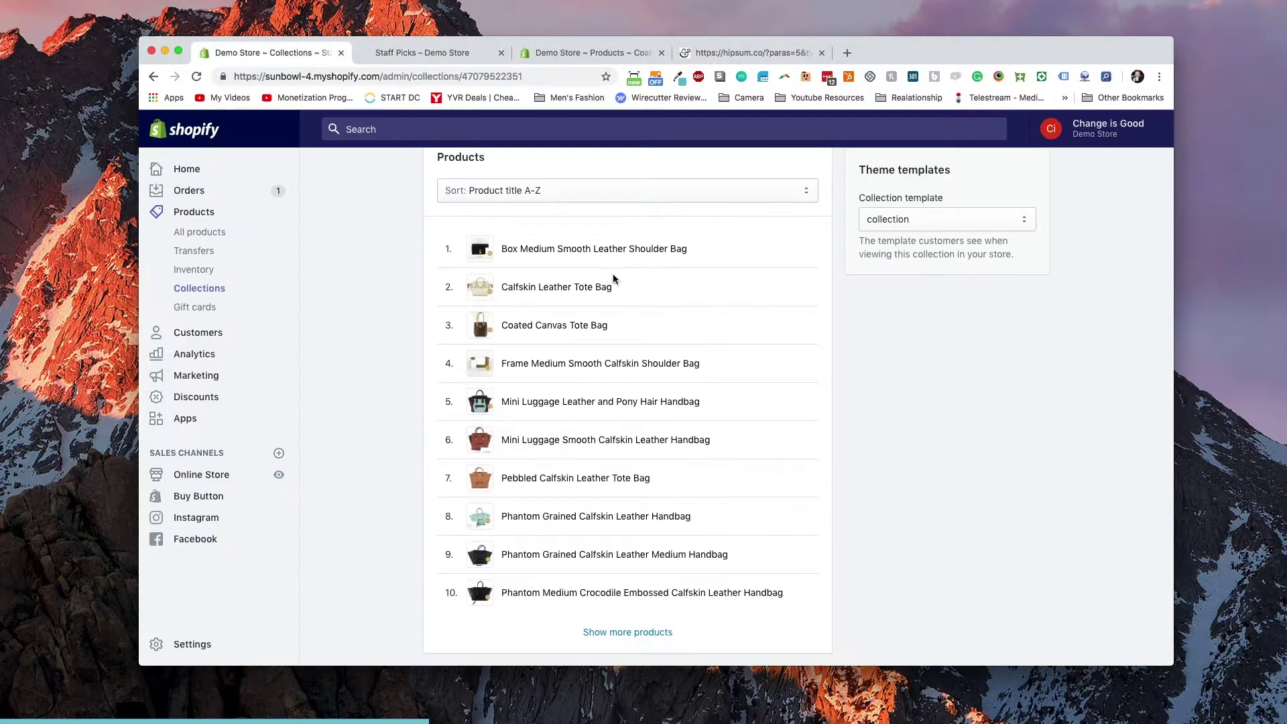
scroll(892, 402, "up", 10)
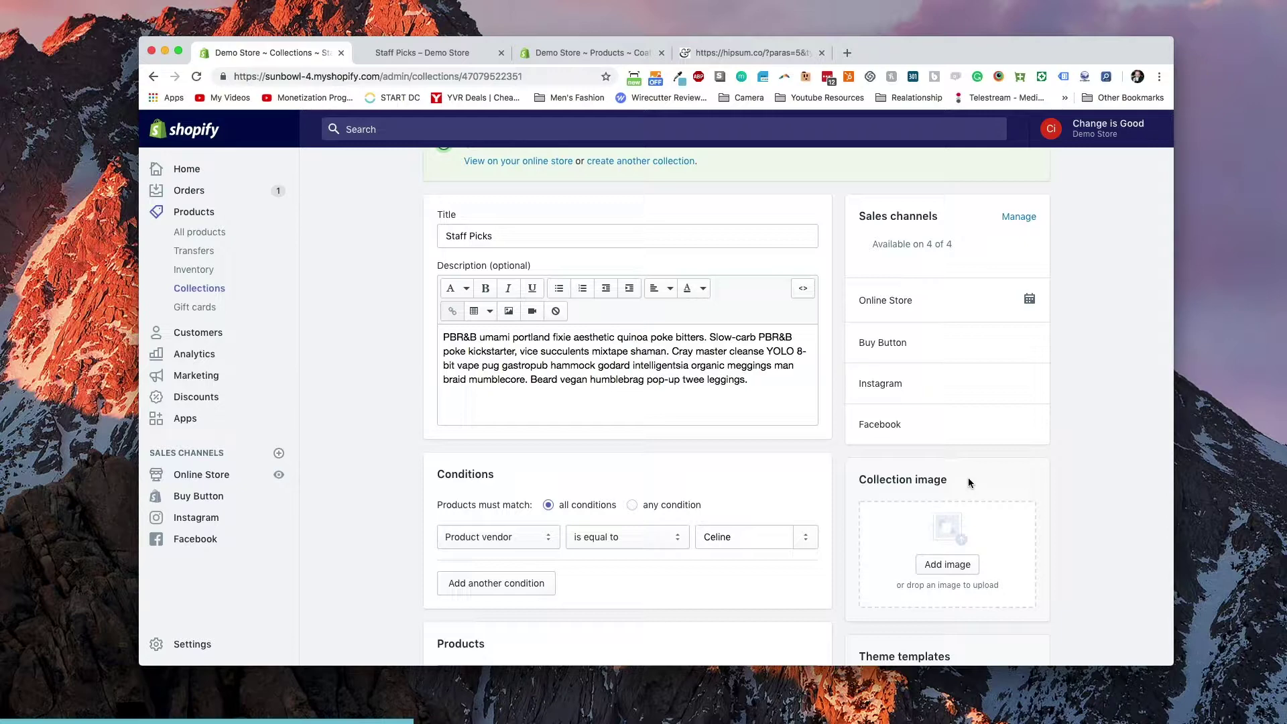
left_click(943, 565)
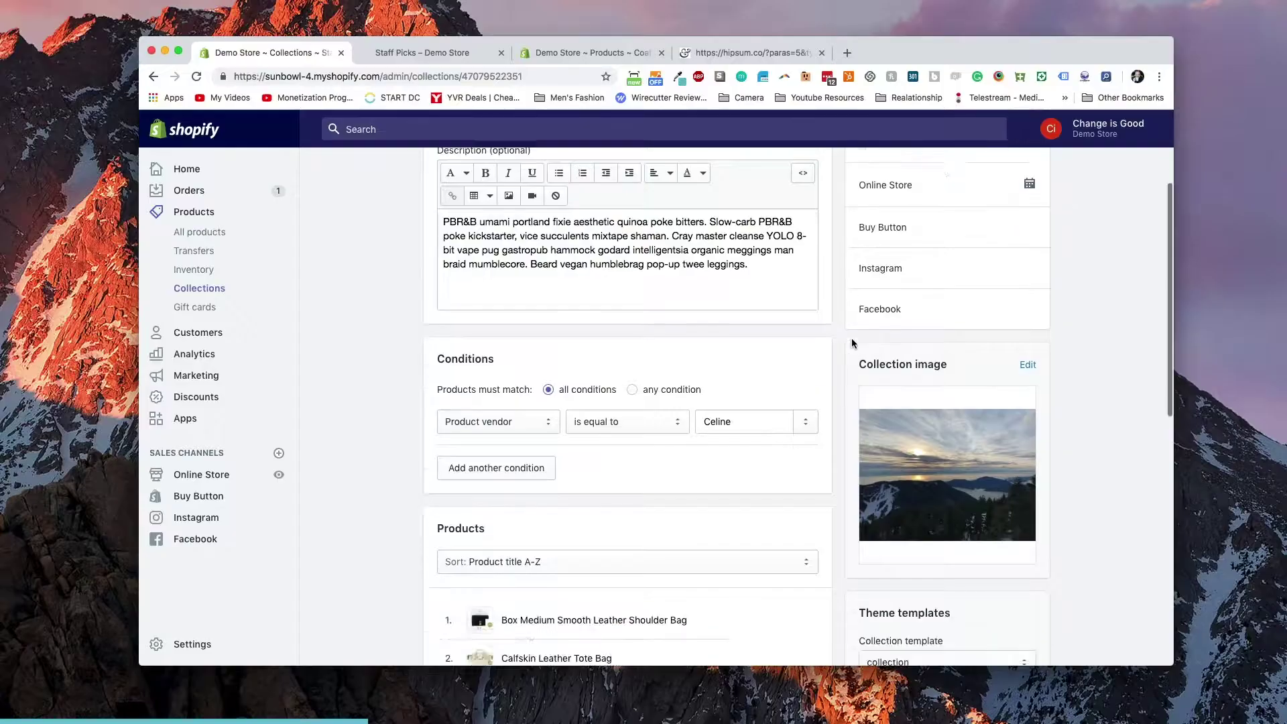
scroll(851, 338, "down", 4)
scroll(851, 340, "down", 4)
scroll(851, 340, "up", 15)
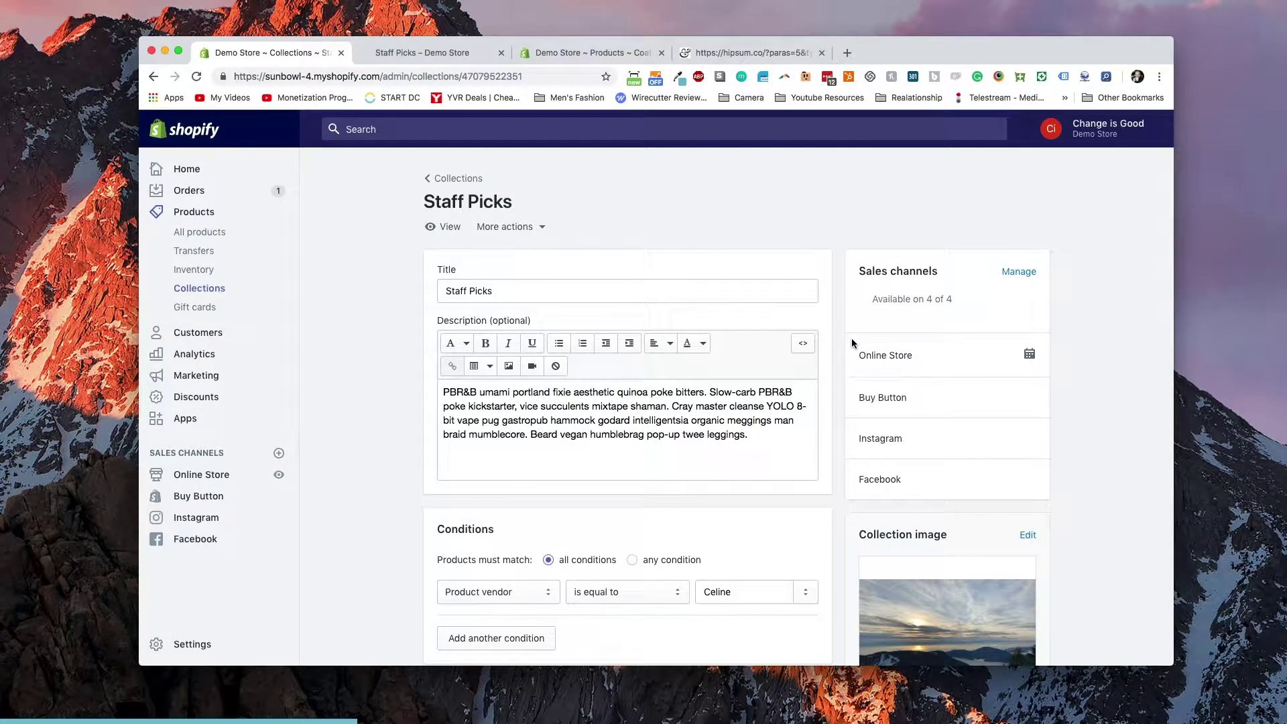
left_click(485, 57)
Step: Customize the current Pipeline V2.4 theme, switch the preview to Collection pages, and open the Collection page section's settings
left_click(295, 53)
left_click(210, 472)
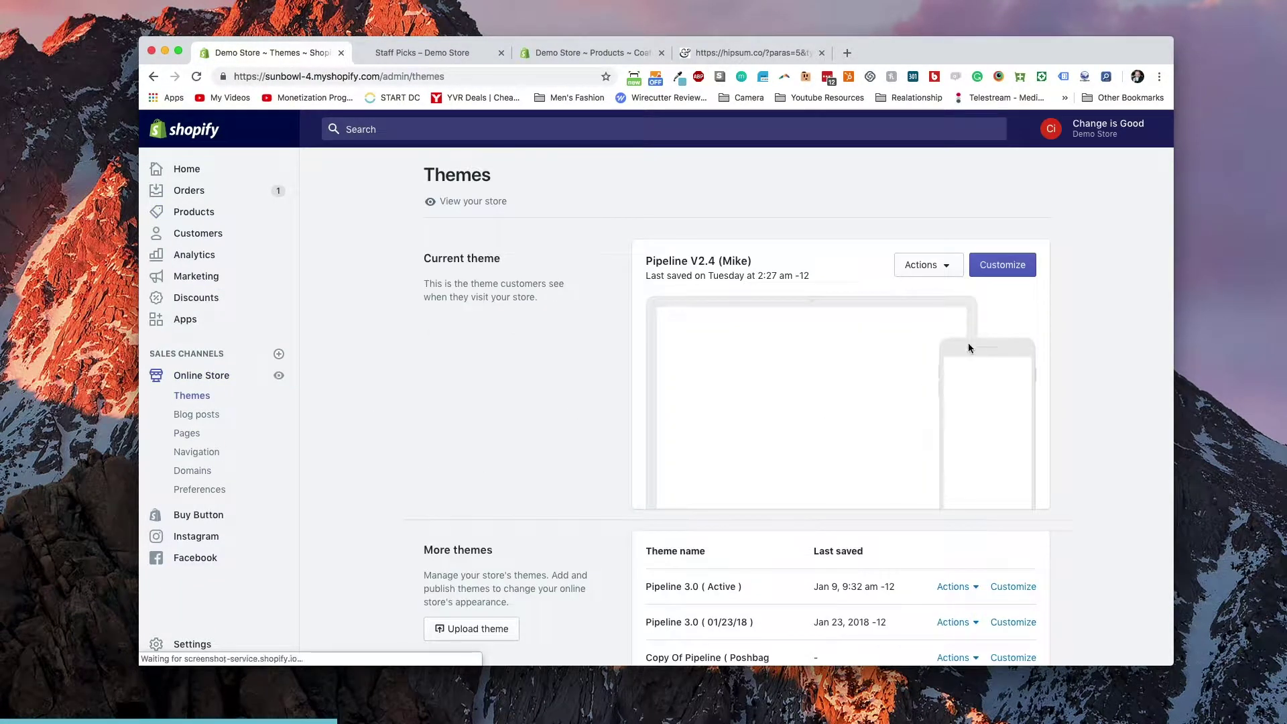
left_click(1014, 269)
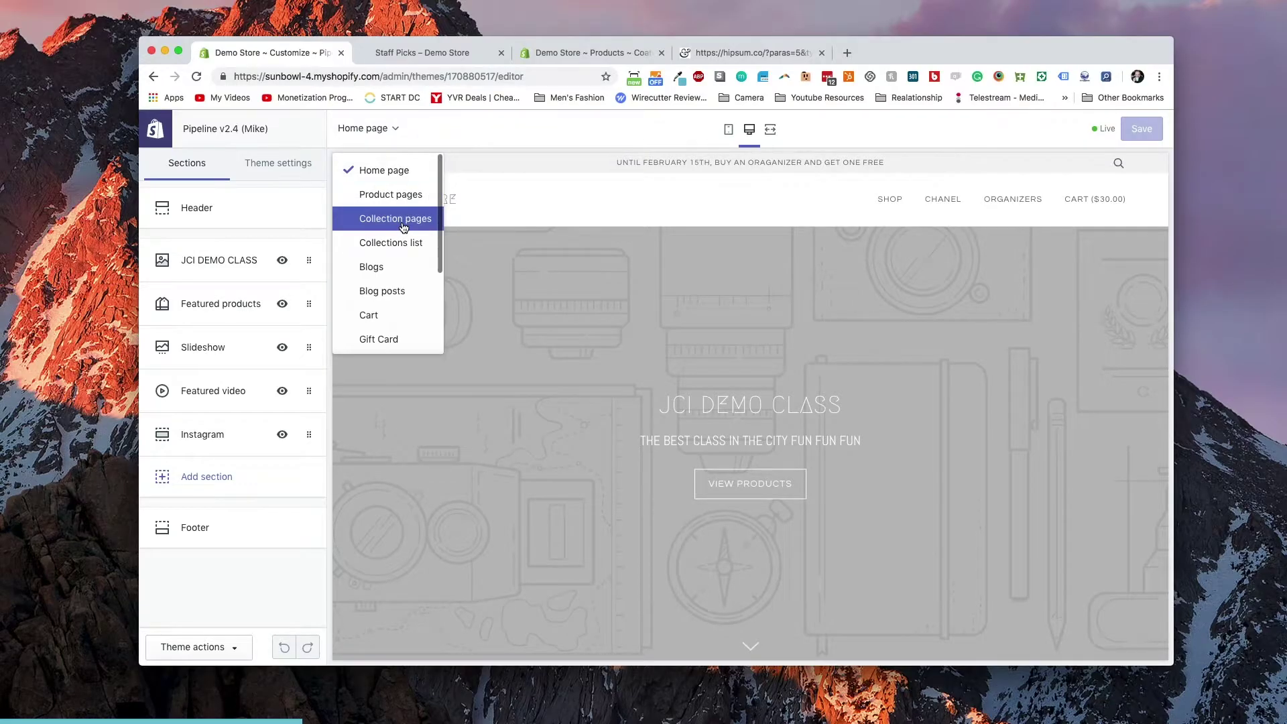
left_click(404, 228)
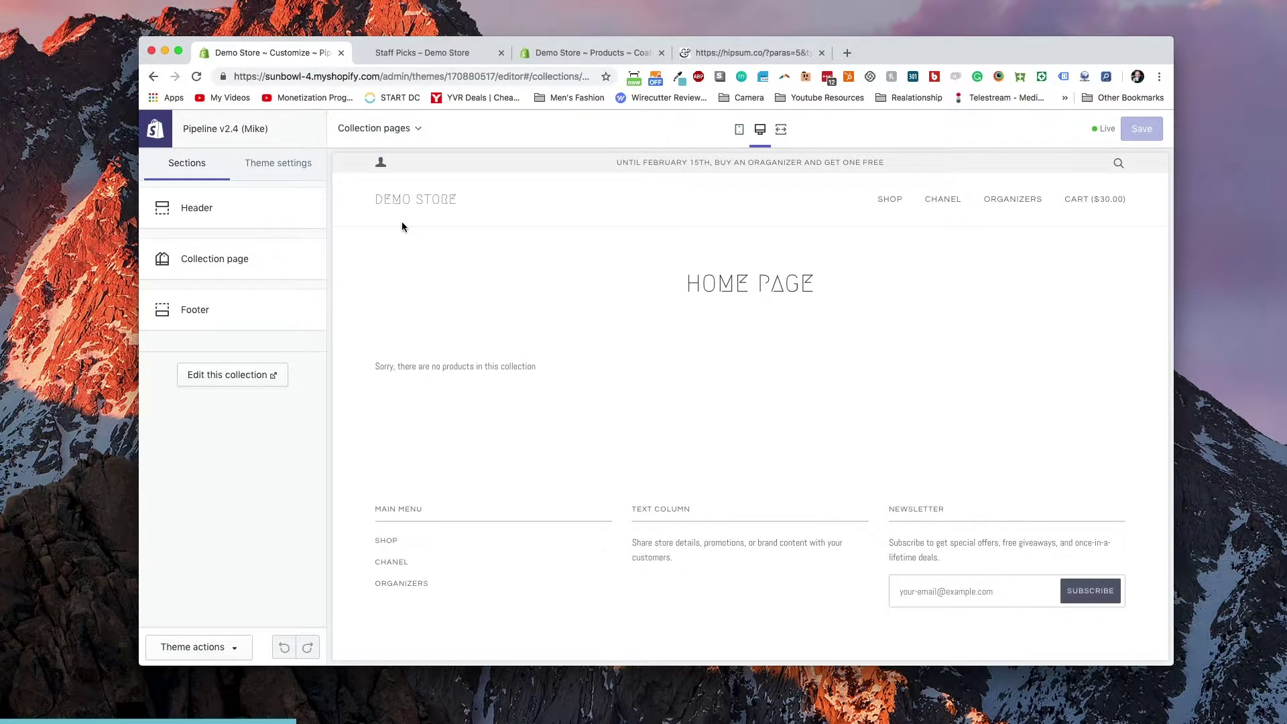
left_click(230, 257)
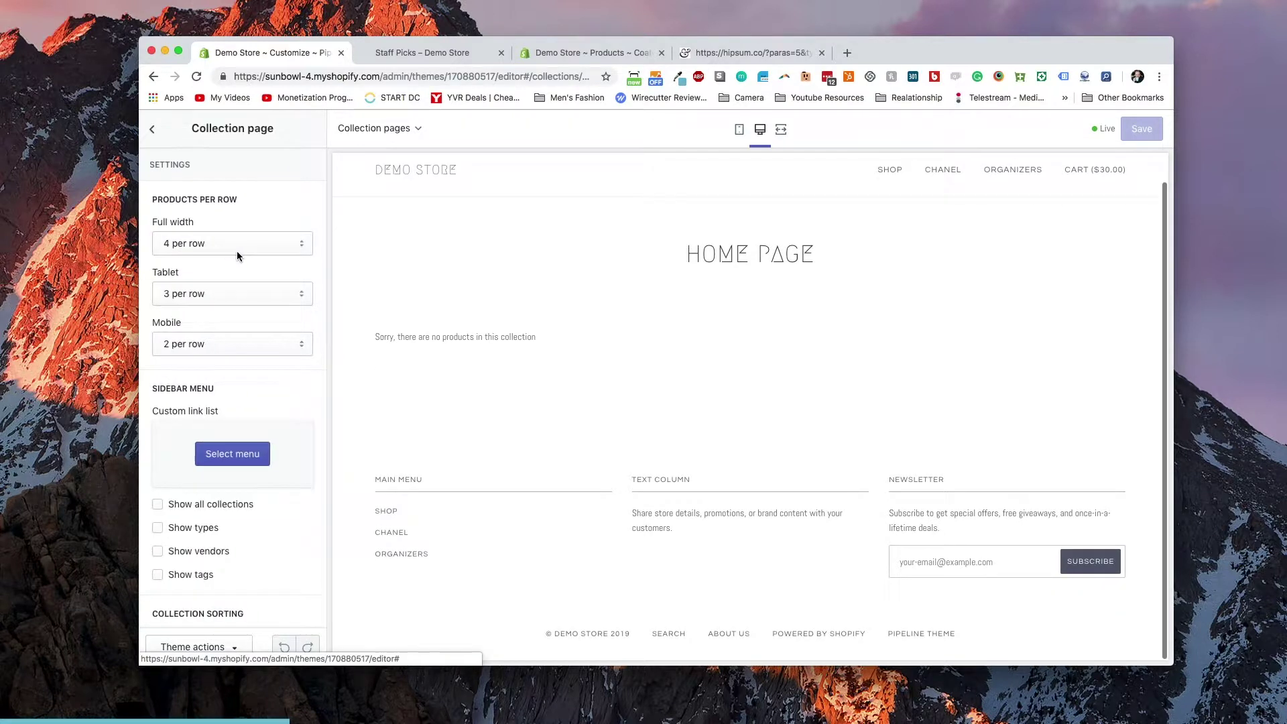
Step: Preview the Chanel collection in the theme editor and look through the available page types for specific collections
left_click(952, 175)
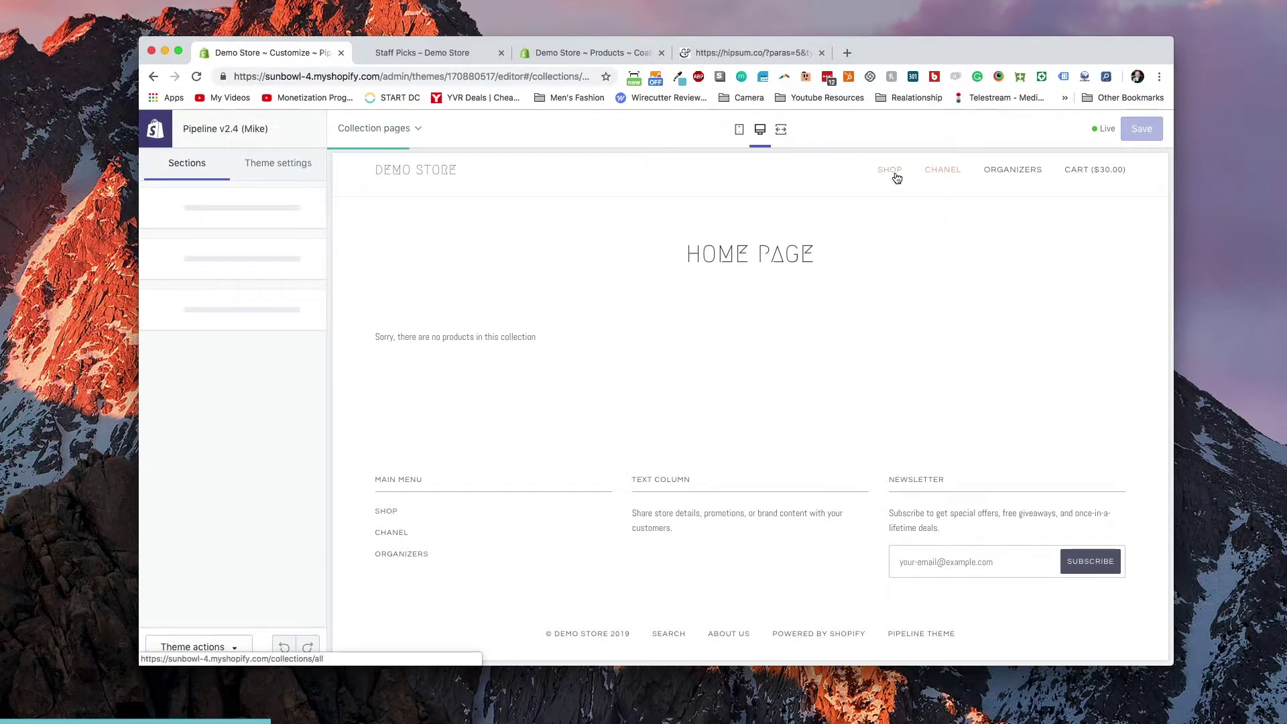
left_click(414, 129)
scroll(388, 248, "down", 3)
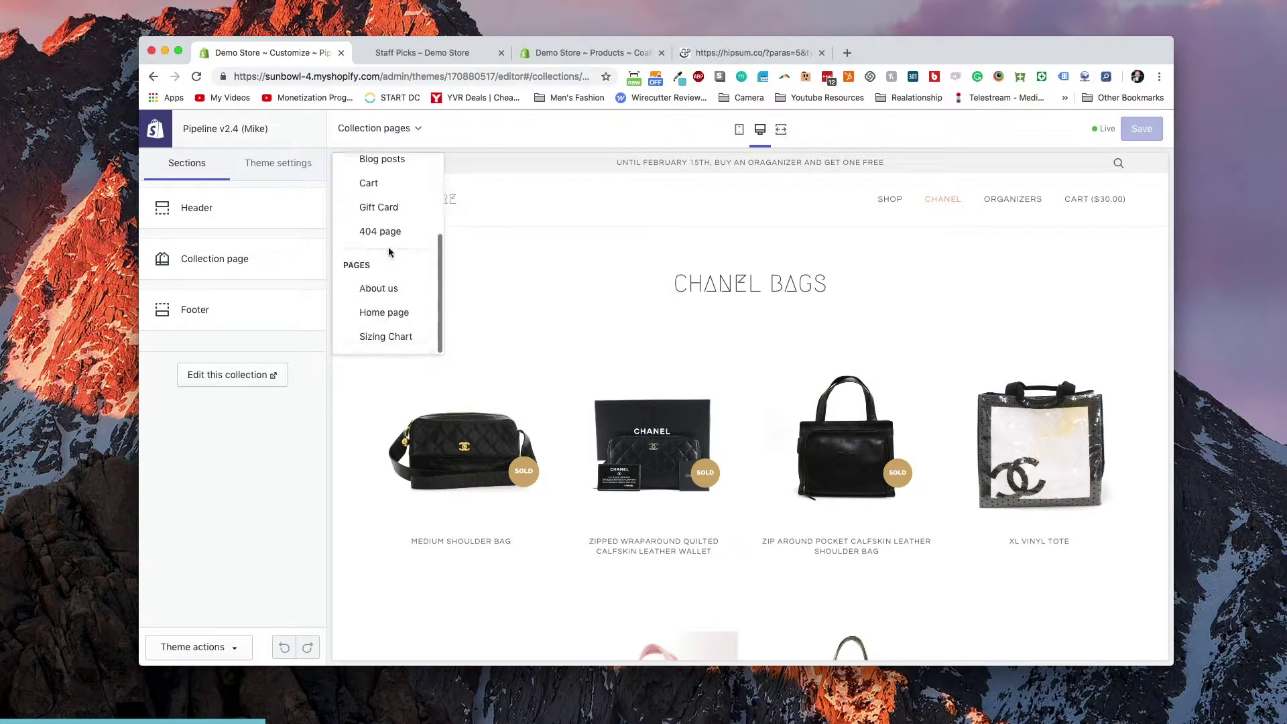
scroll(388, 248, "up", 3)
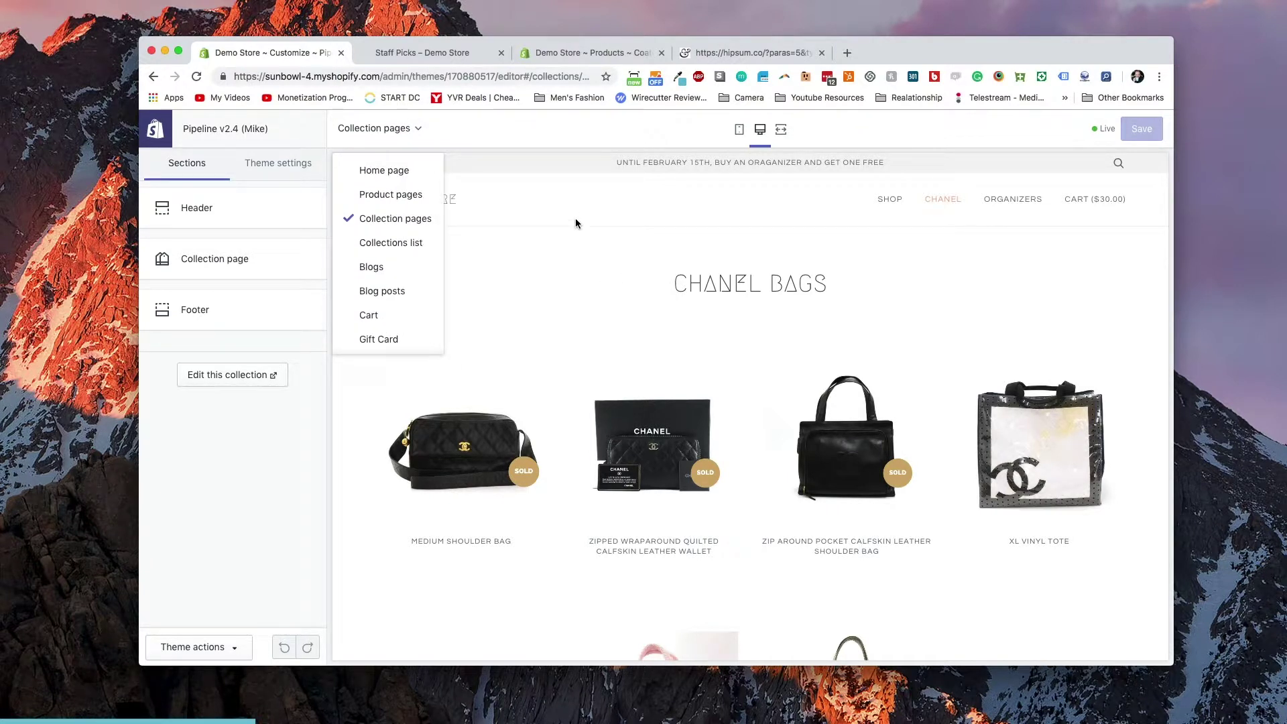
Step: Examine the theme editor's web address to find the part that identifies the previewed Chanel collection
left_click(493, 78)
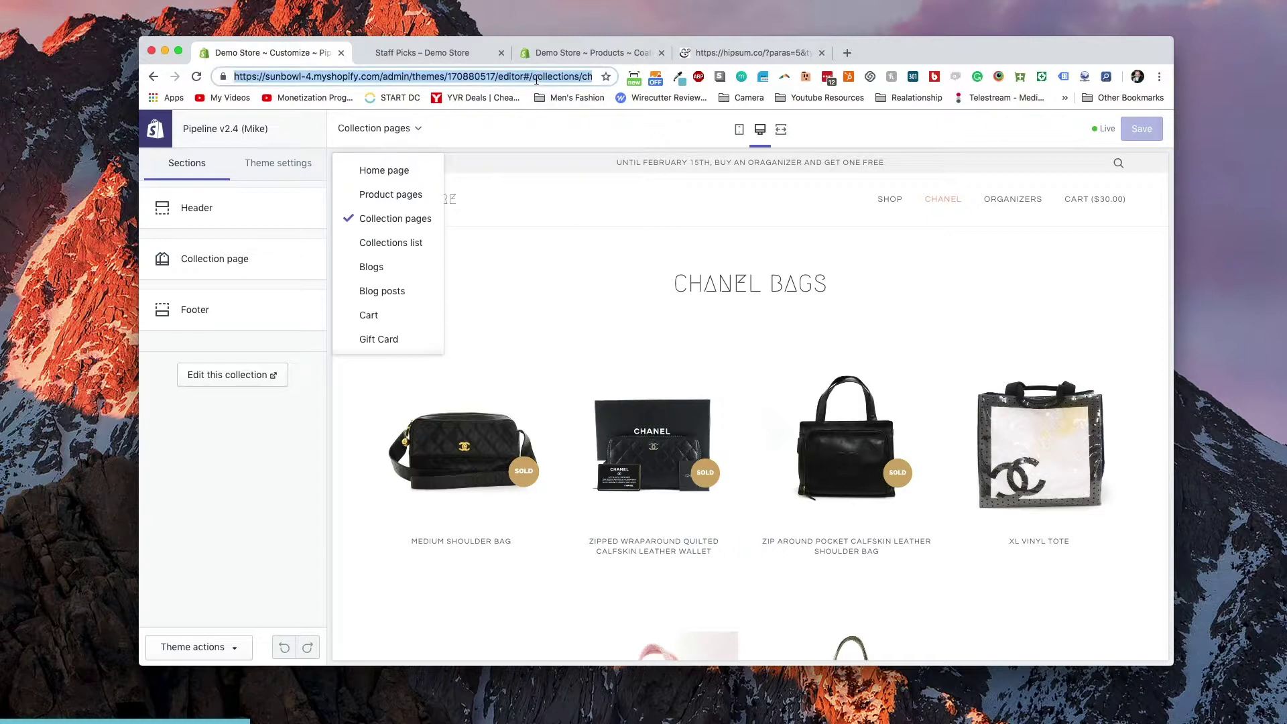
left_click(494, 77)
left_click_drag(474, 76, 504, 76)
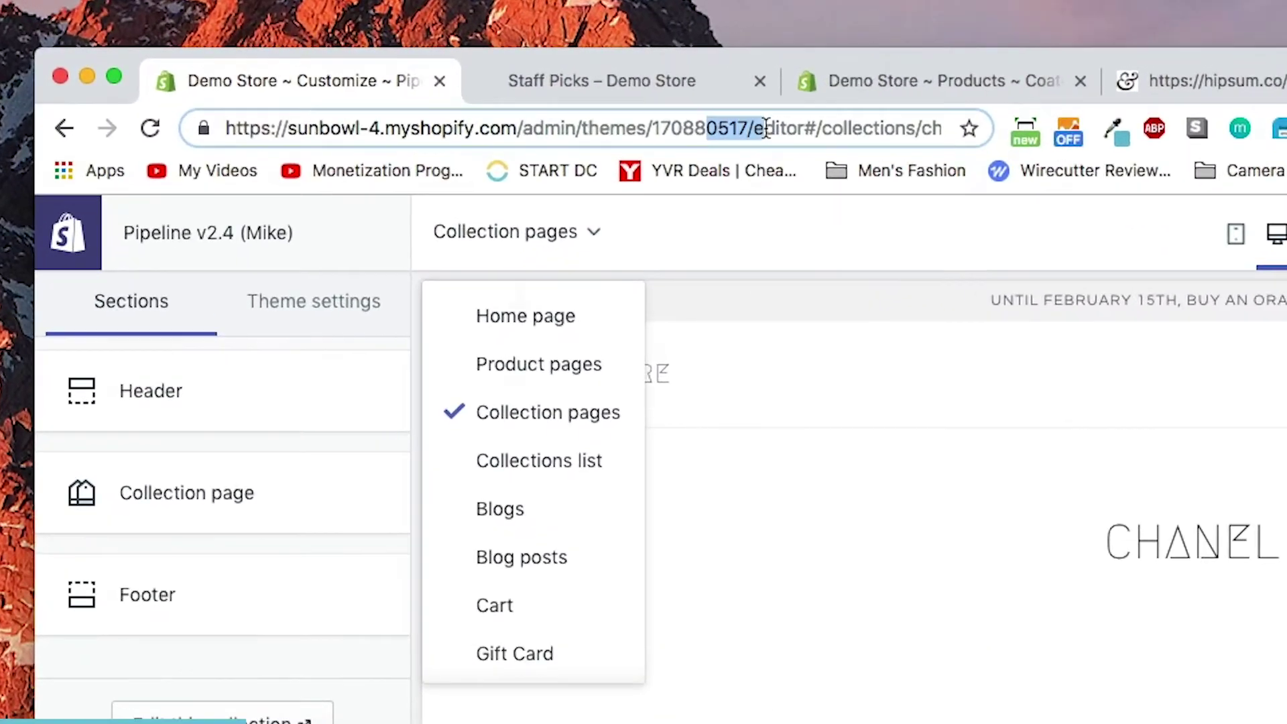
left_click_drag(791, 125, 837, 127)
key("super+a")
left_click(831, 128)
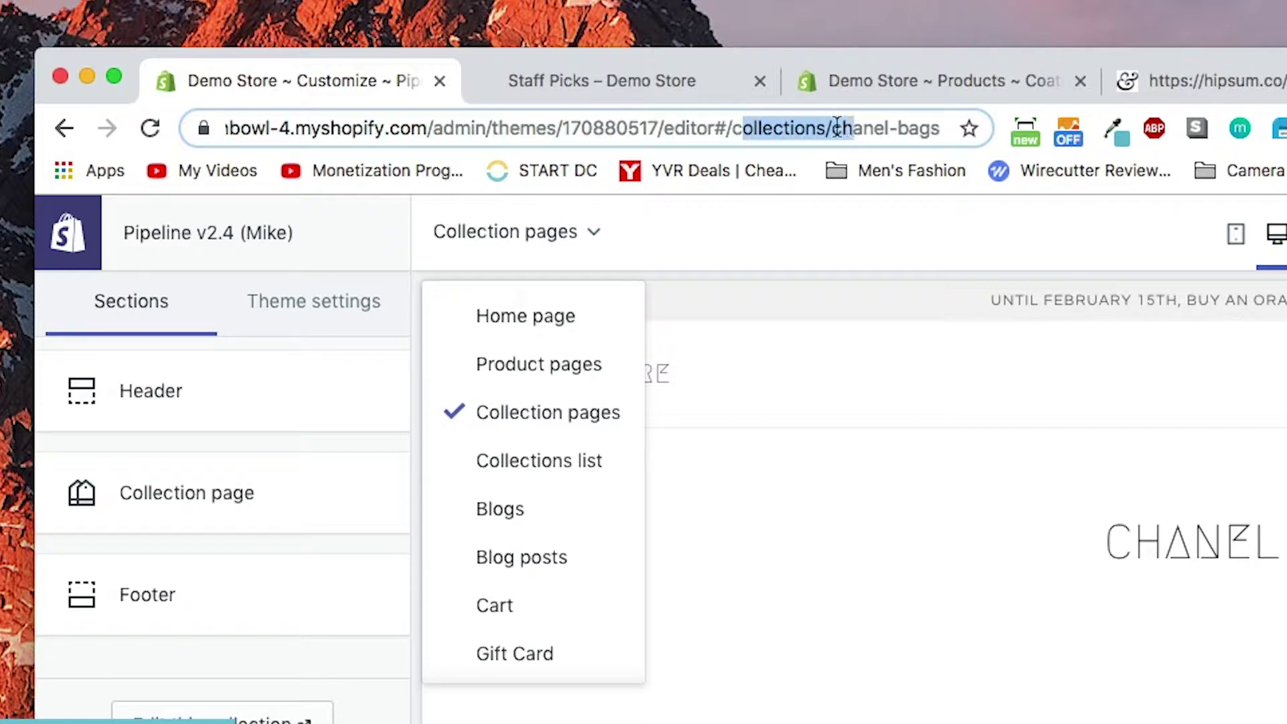
left_click(813, 127)
double_click(788, 127)
double_click(866, 128)
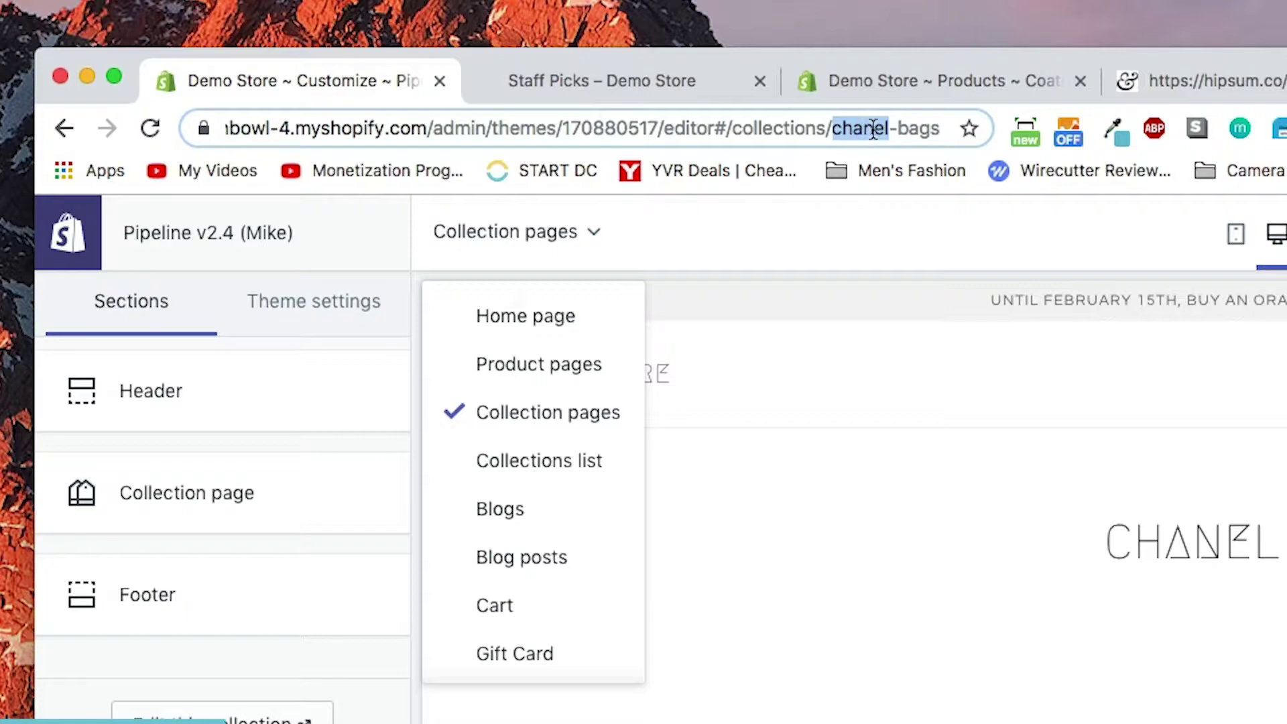
Step: Open the Staff Picks collection from the store admin and copy the staff-picks handle from its search engine listing preview
left_click(904, 82)
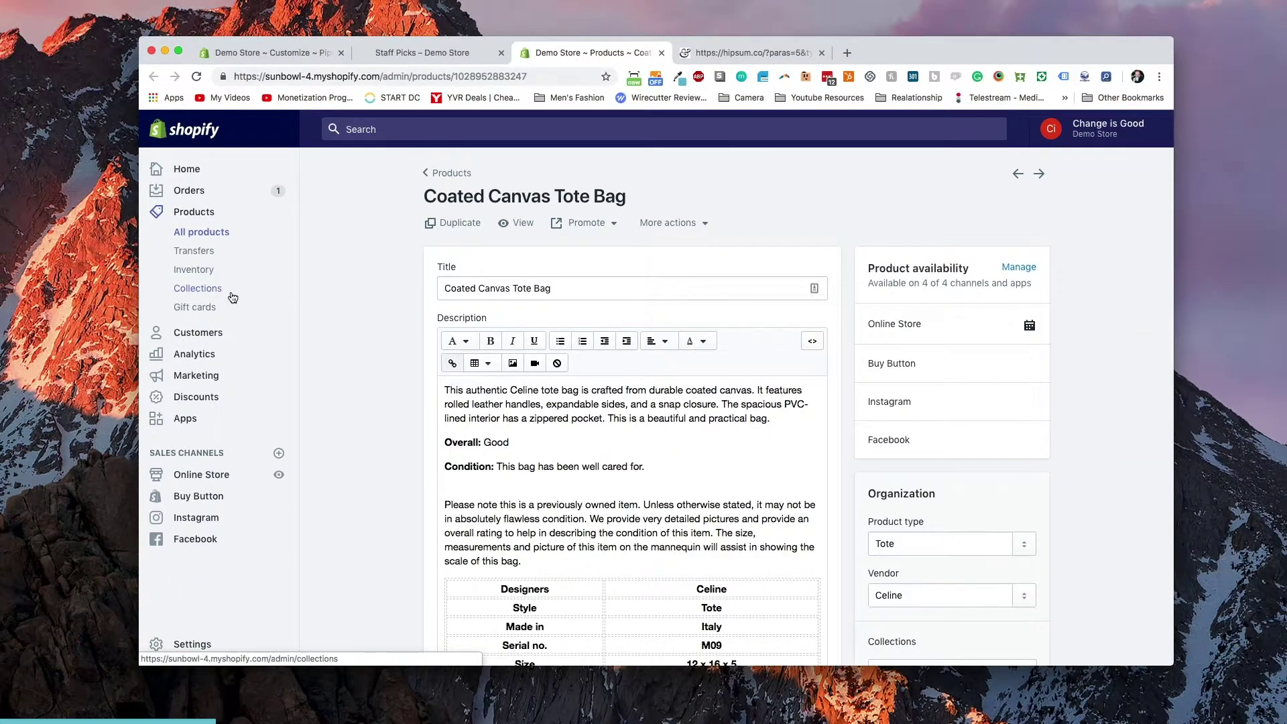
left_click(232, 297)
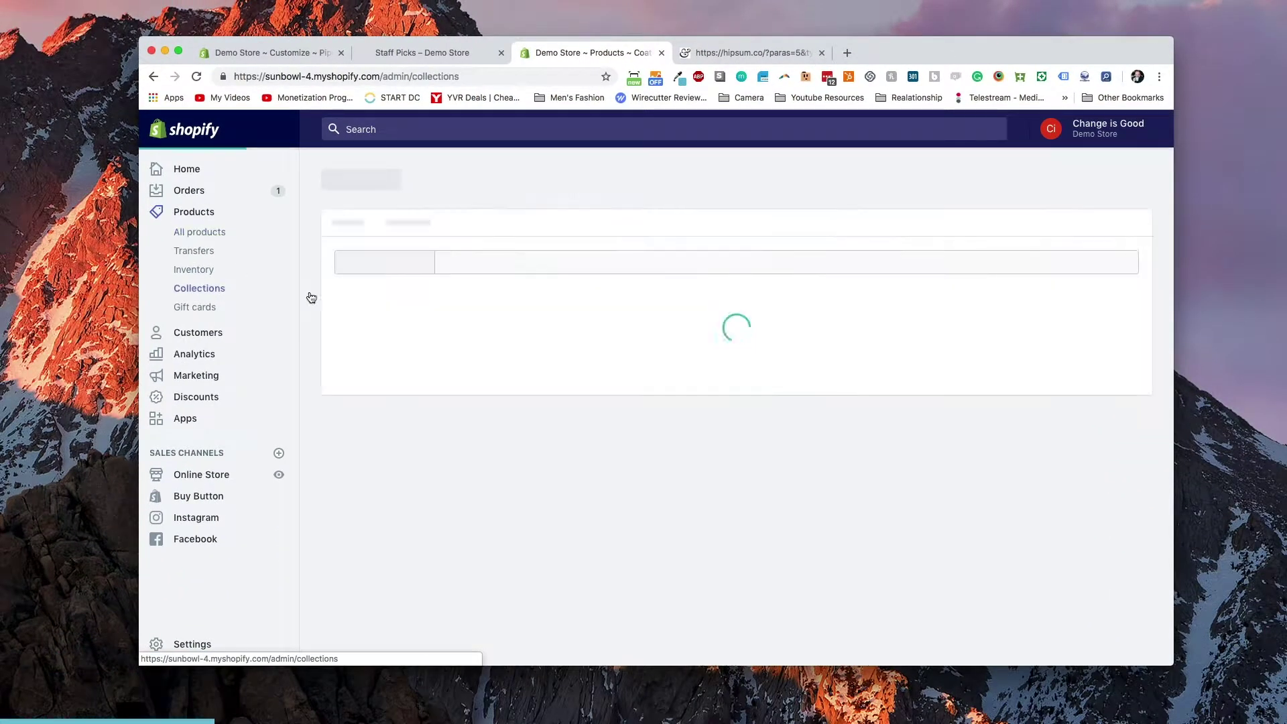
left_click(441, 393)
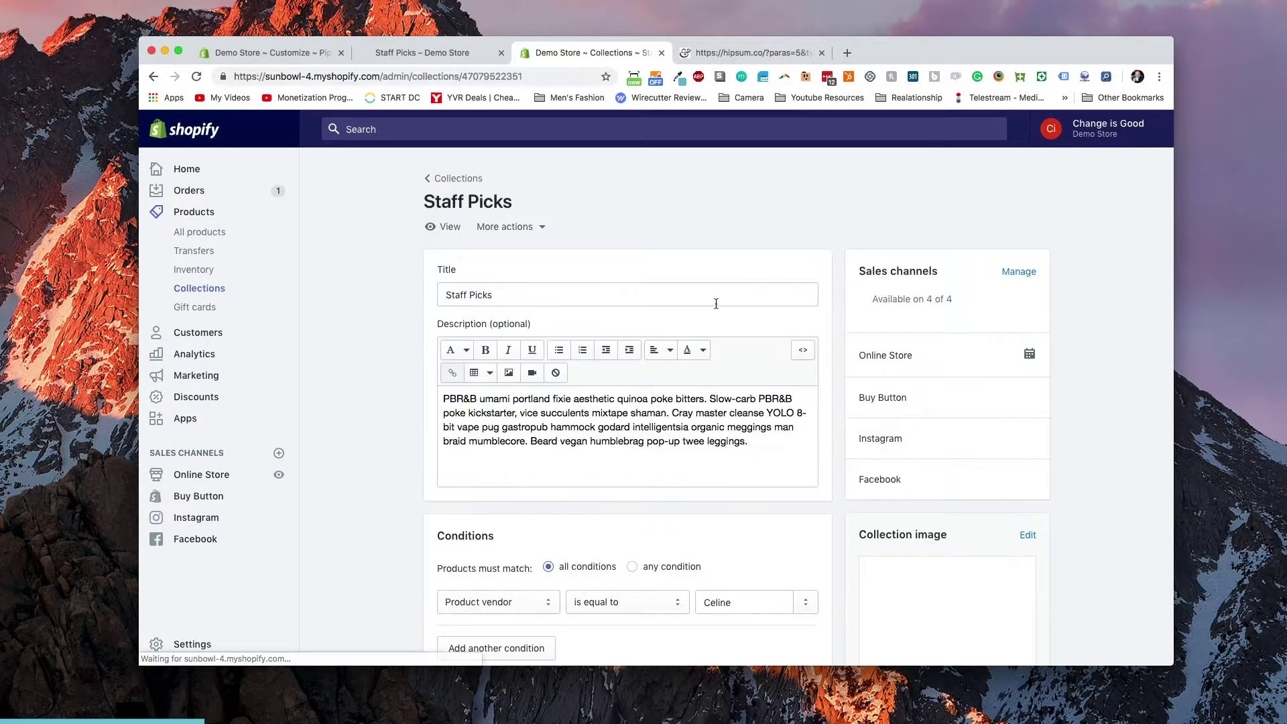
scroll(714, 303, "down", 15)
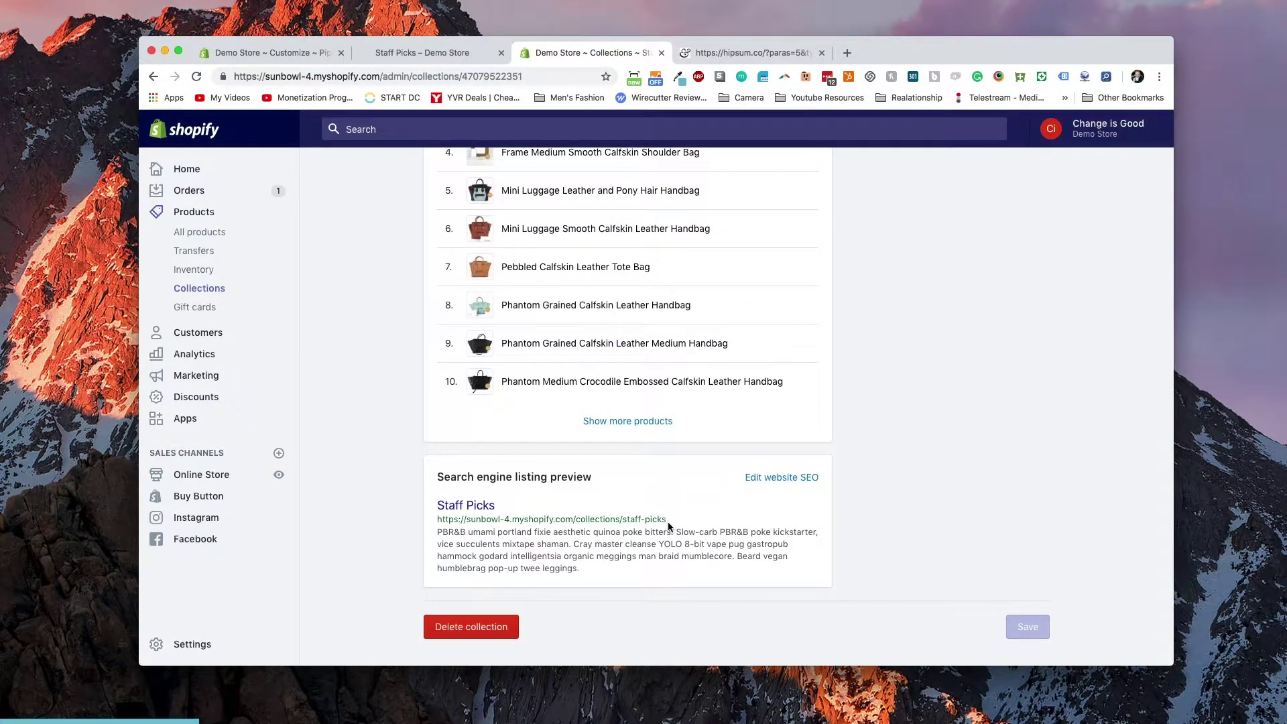
left_click_drag(666, 520, 624, 518)
key("super+c")
Step: Replace chanel-bags with staff-picks in the theme editor's web address and load the Staff Picks collection preview
left_click(476, 55)
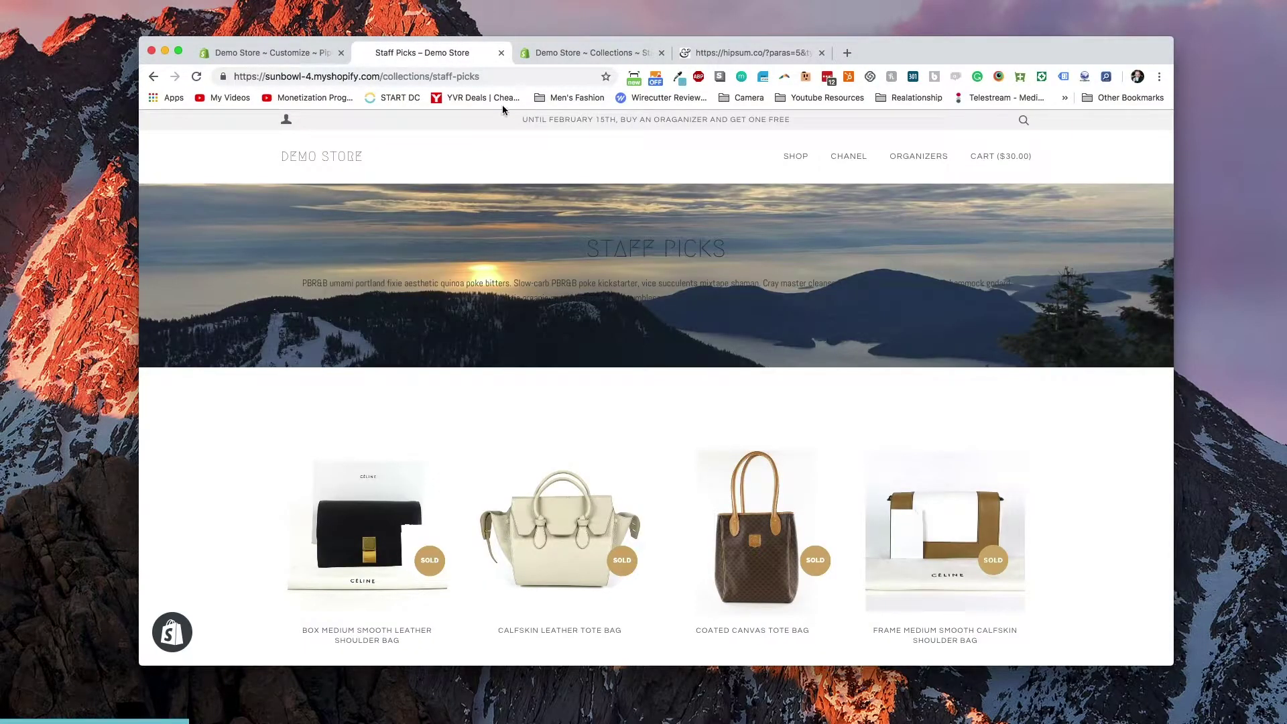
key("super+1")
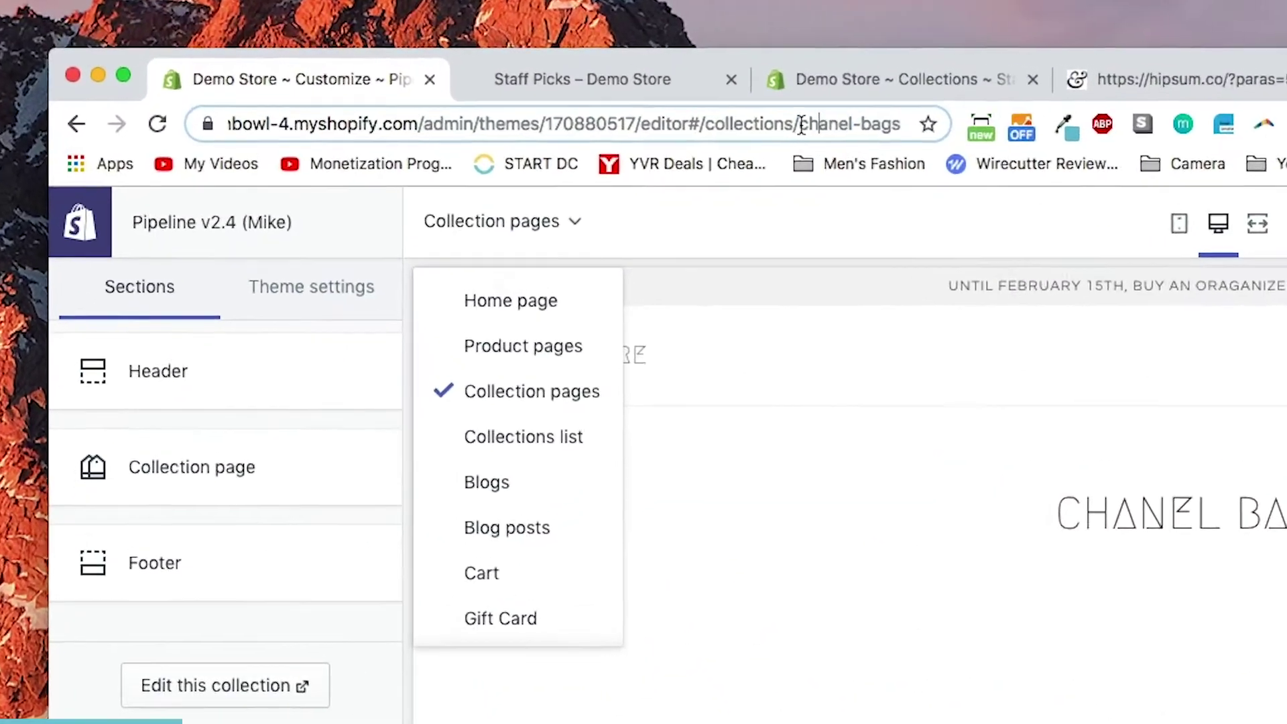
left_click_drag(800, 124, 1039, 149)
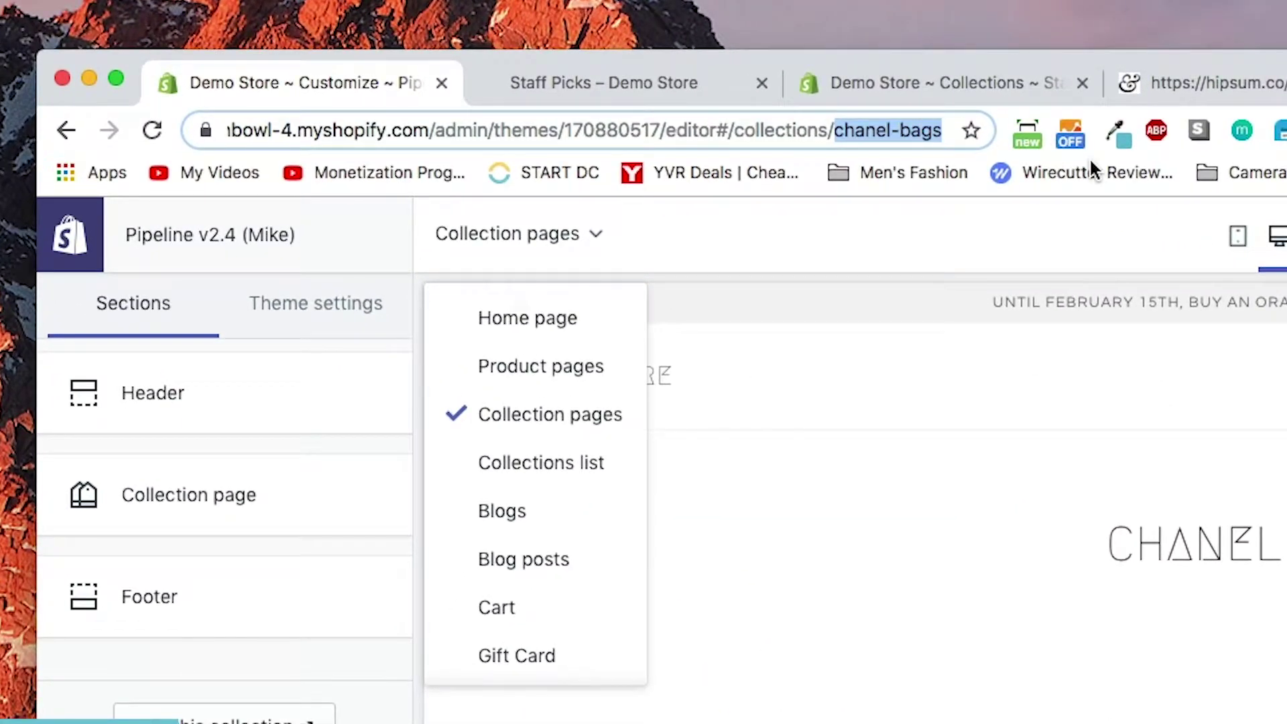
key("super+v")
key("Return")
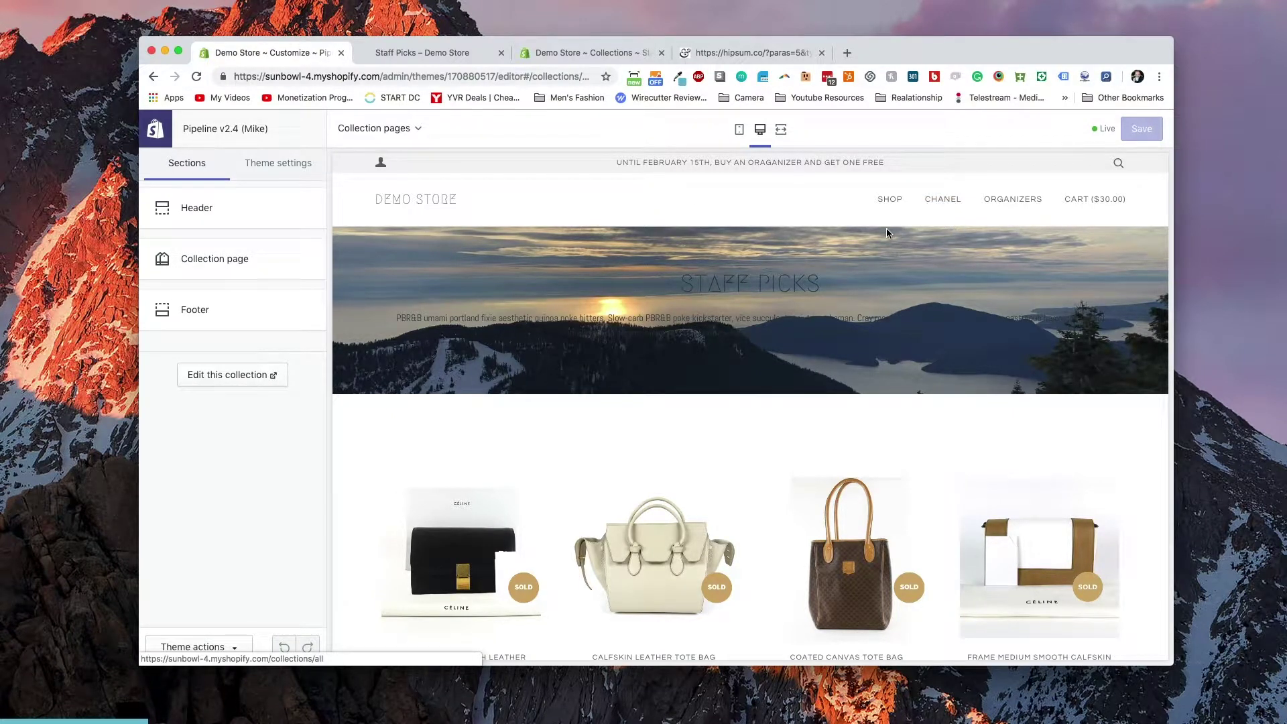
Step: Open the Collection page section's settings and preview the sidebar with Show all collections enabled, switching the option off again
left_click(262, 254)
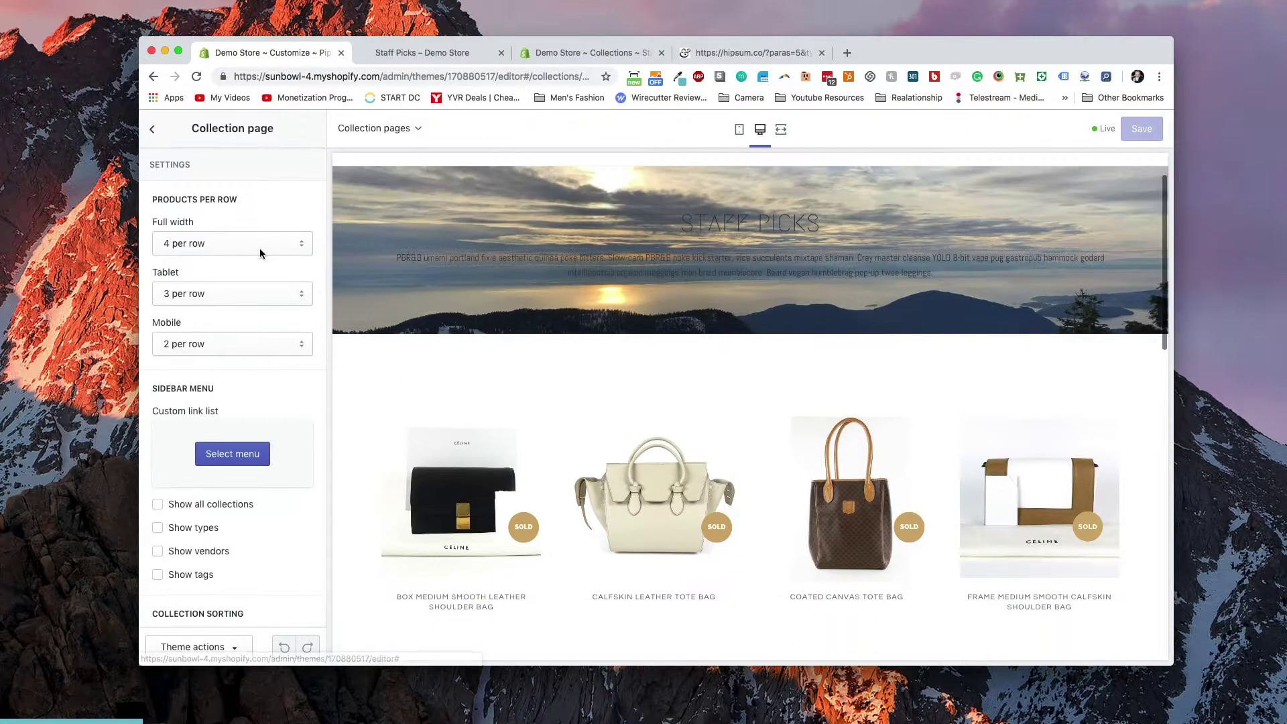
scroll(260, 289, "down", 5)
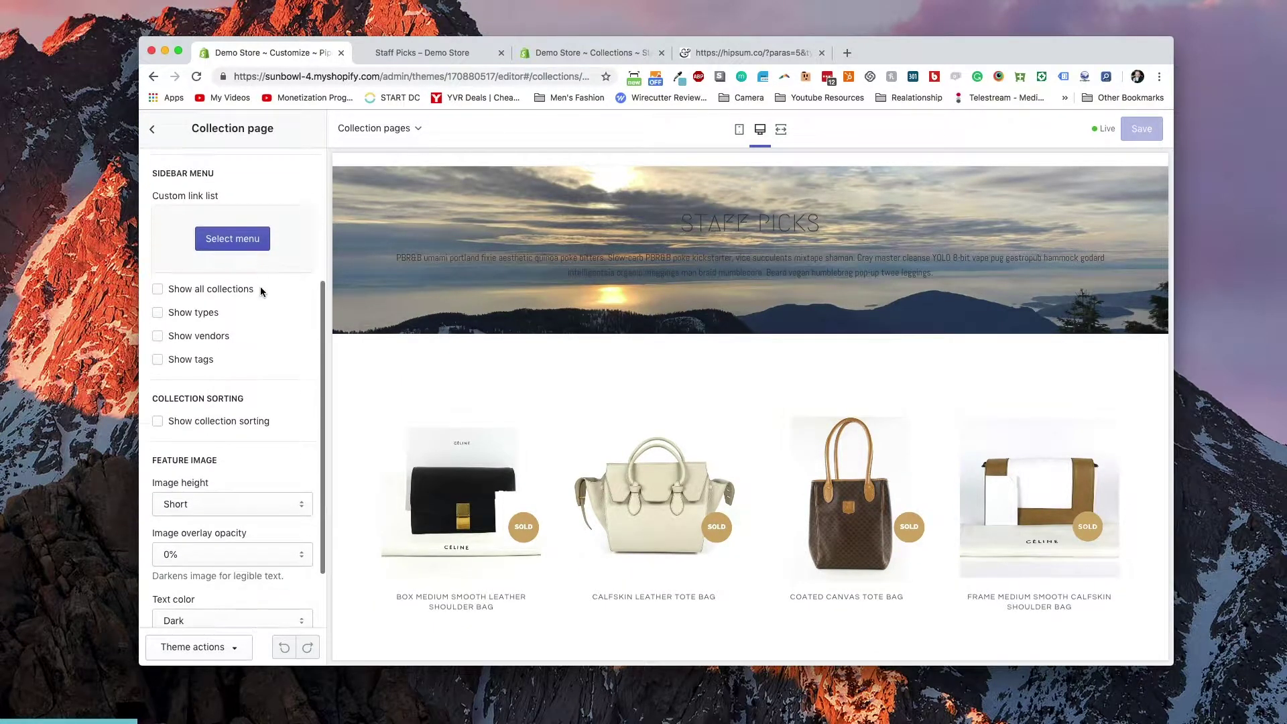
left_click(226, 297)
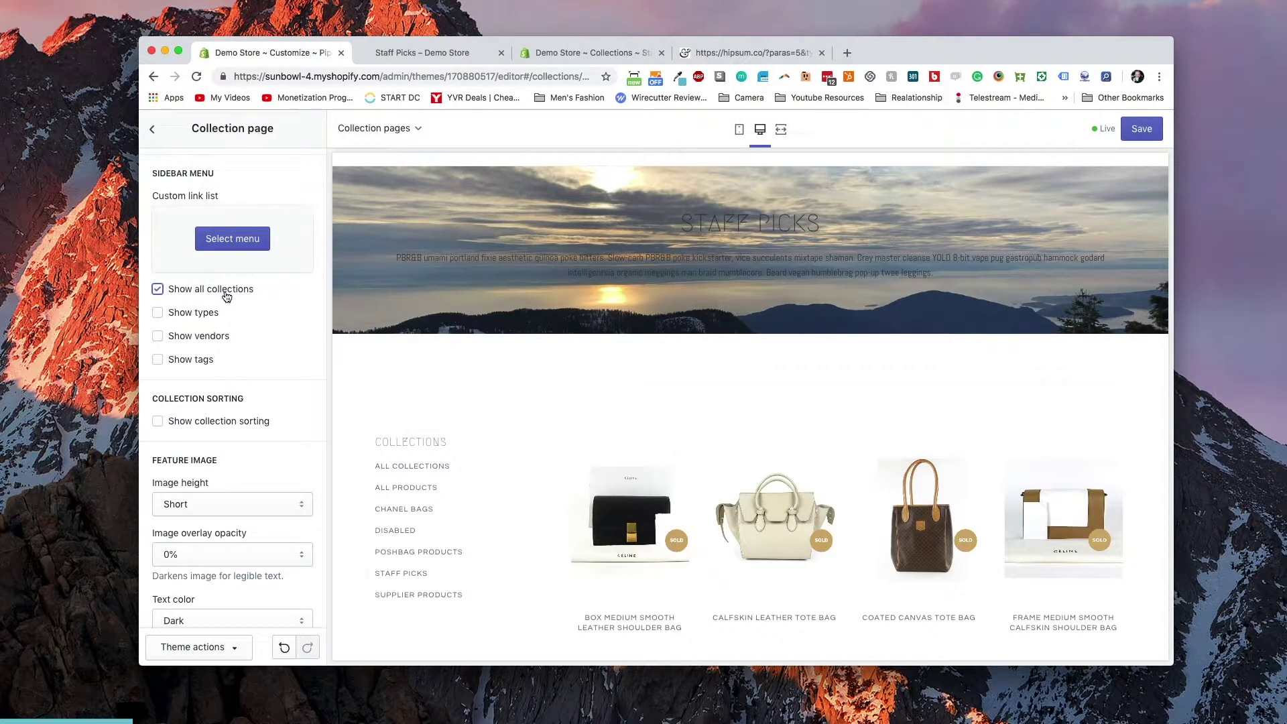
left_click(226, 297)
Step: Try Show types and Show vendors one at a time for the collection sidebar, switching each off again
left_click(203, 314)
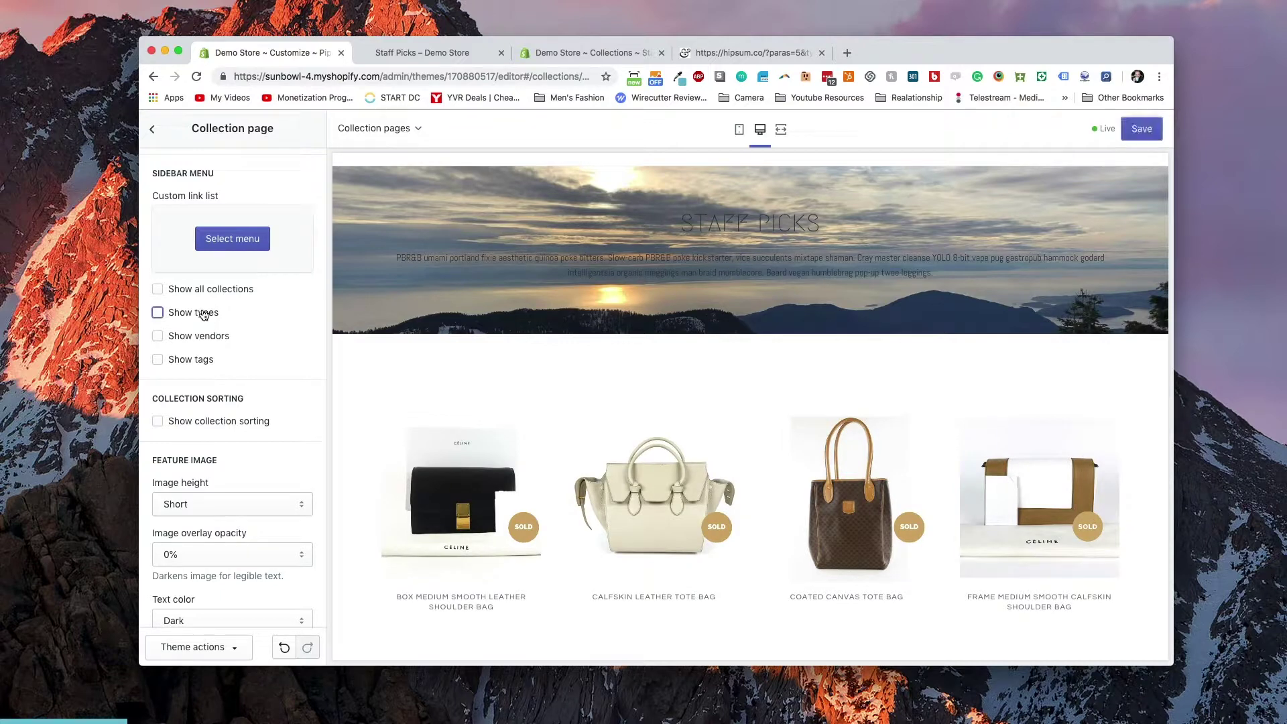
scroll(255, 311, "down", 2)
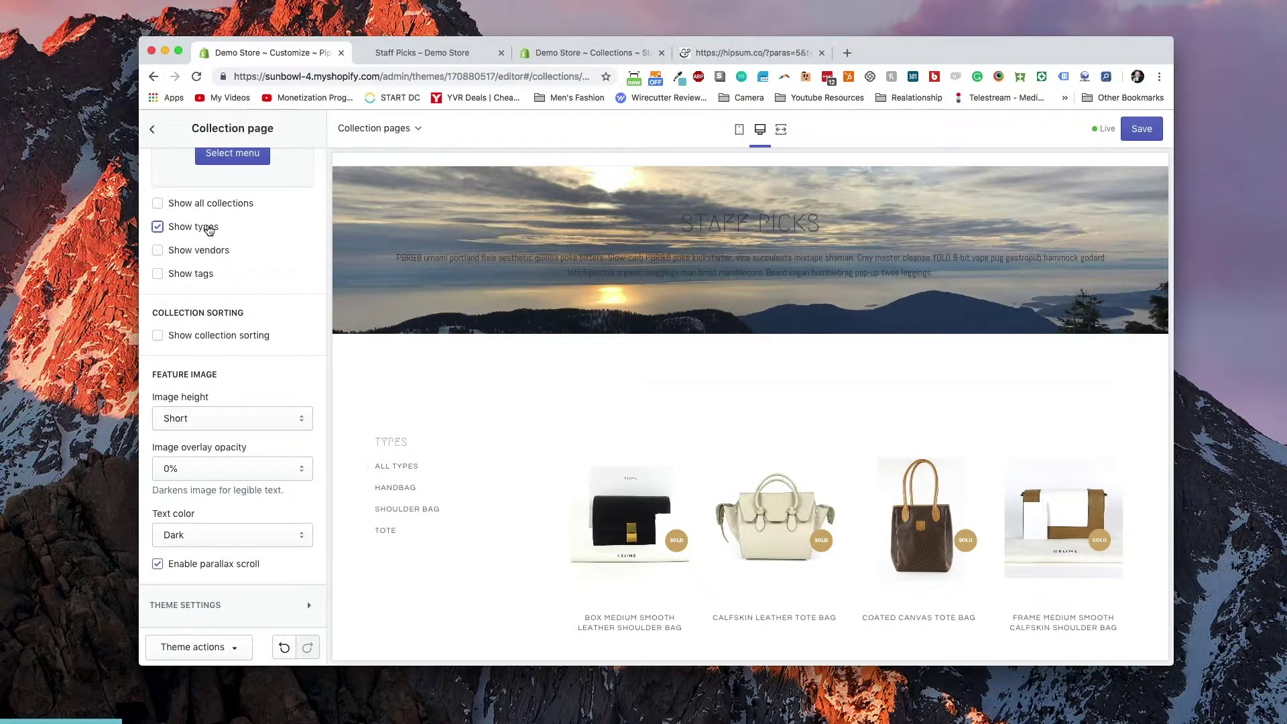
left_click(209, 229)
left_click(224, 251)
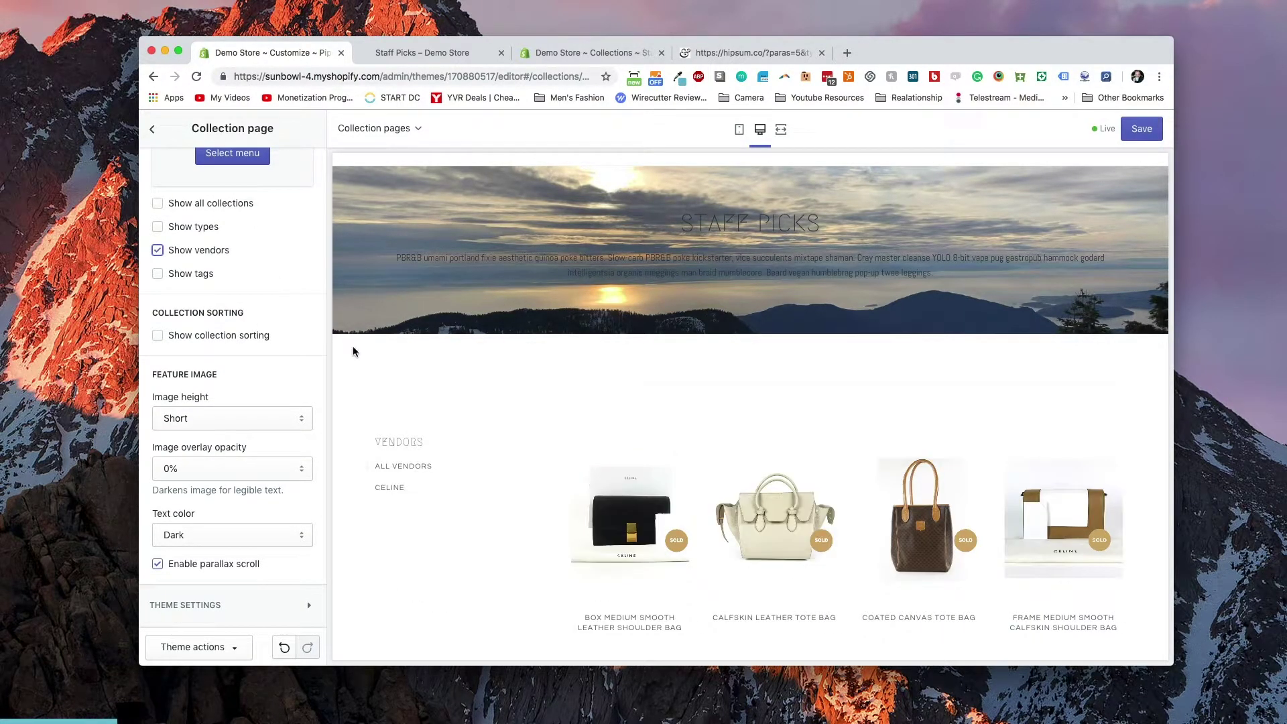
left_click(198, 252)
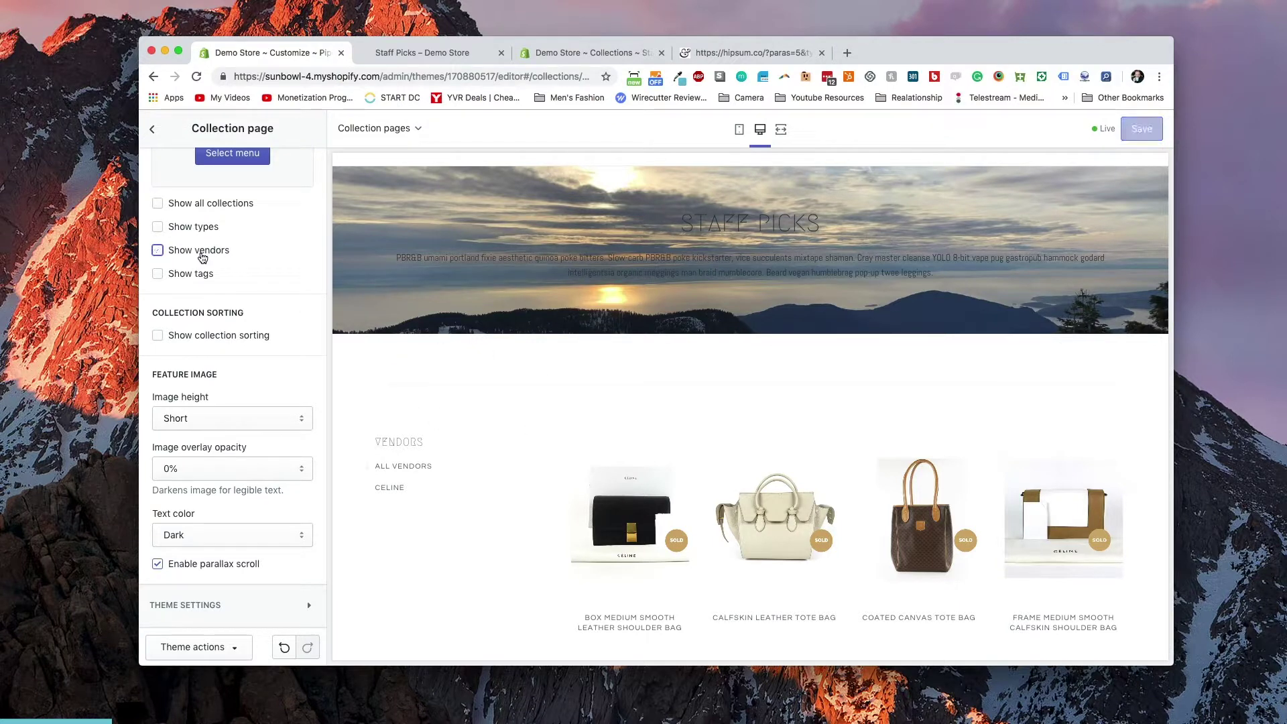
Step: Try Show collection sorting on the collection page, switching the option off again
left_click(233, 336)
left_click(233, 337)
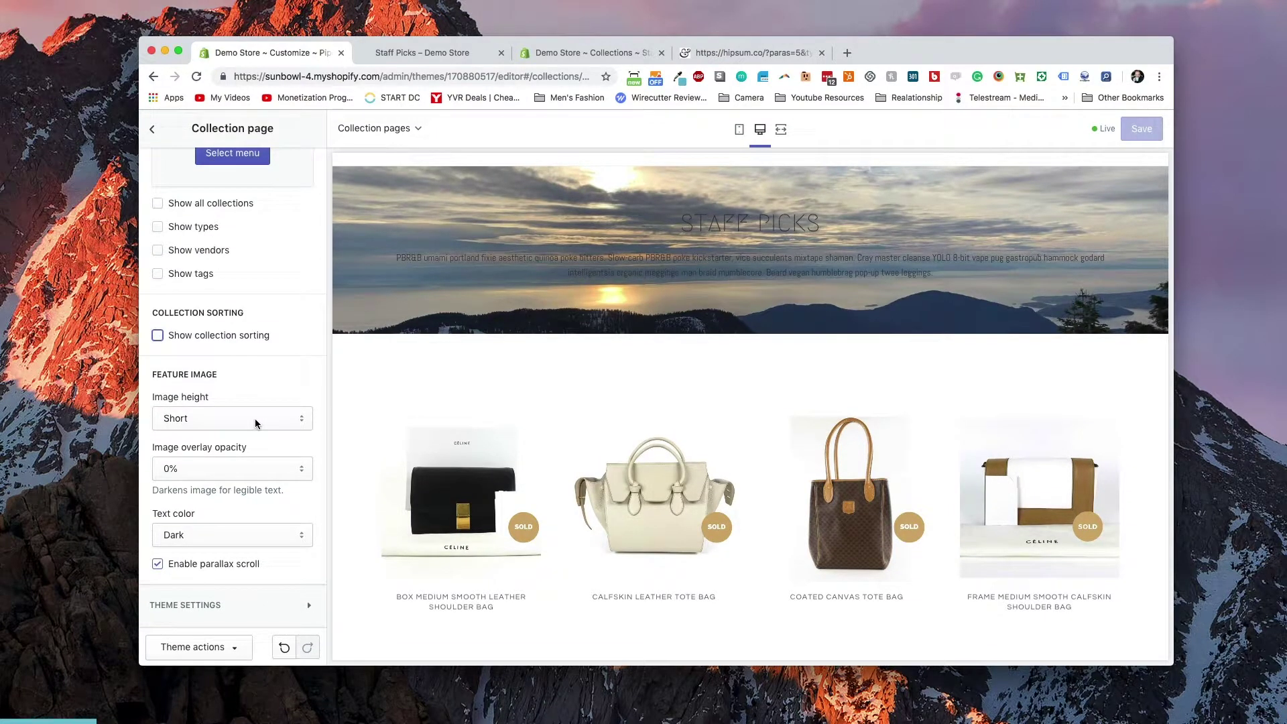
Step: Configure the collection page's feature image with Medium image height, 40% overlay opacity and Light text color
left_click(254, 418)
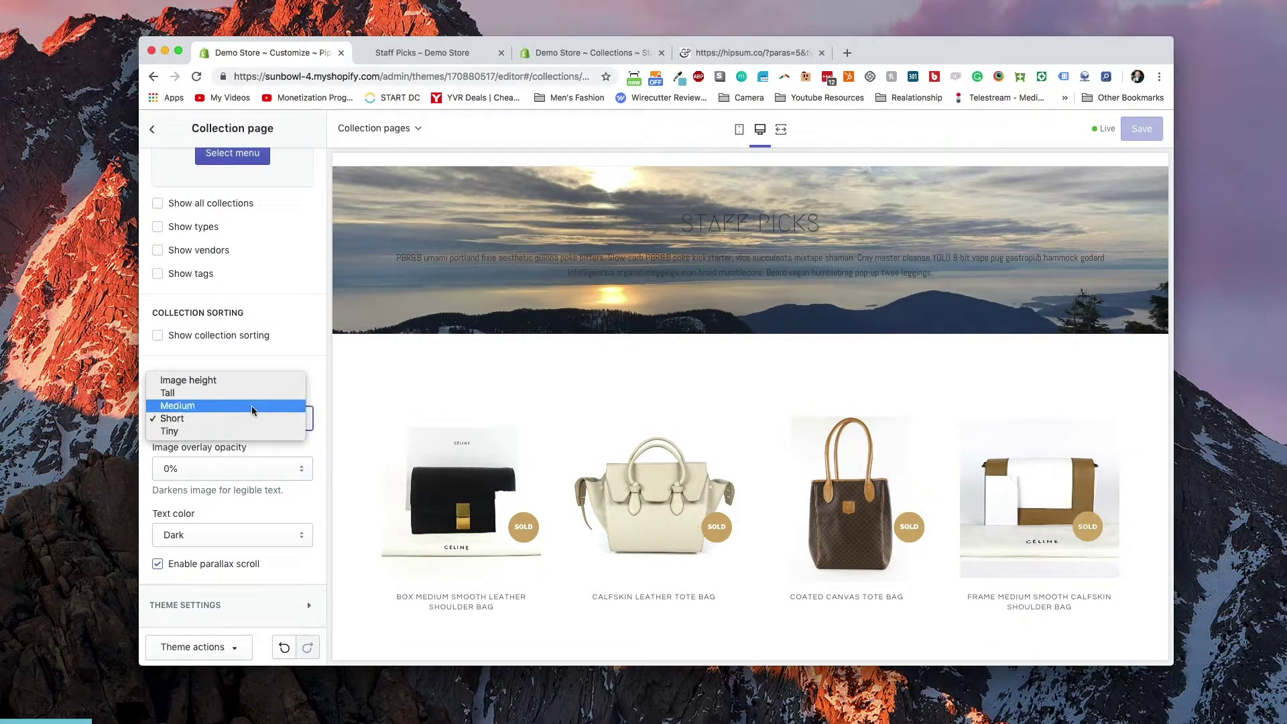
left_click(253, 405)
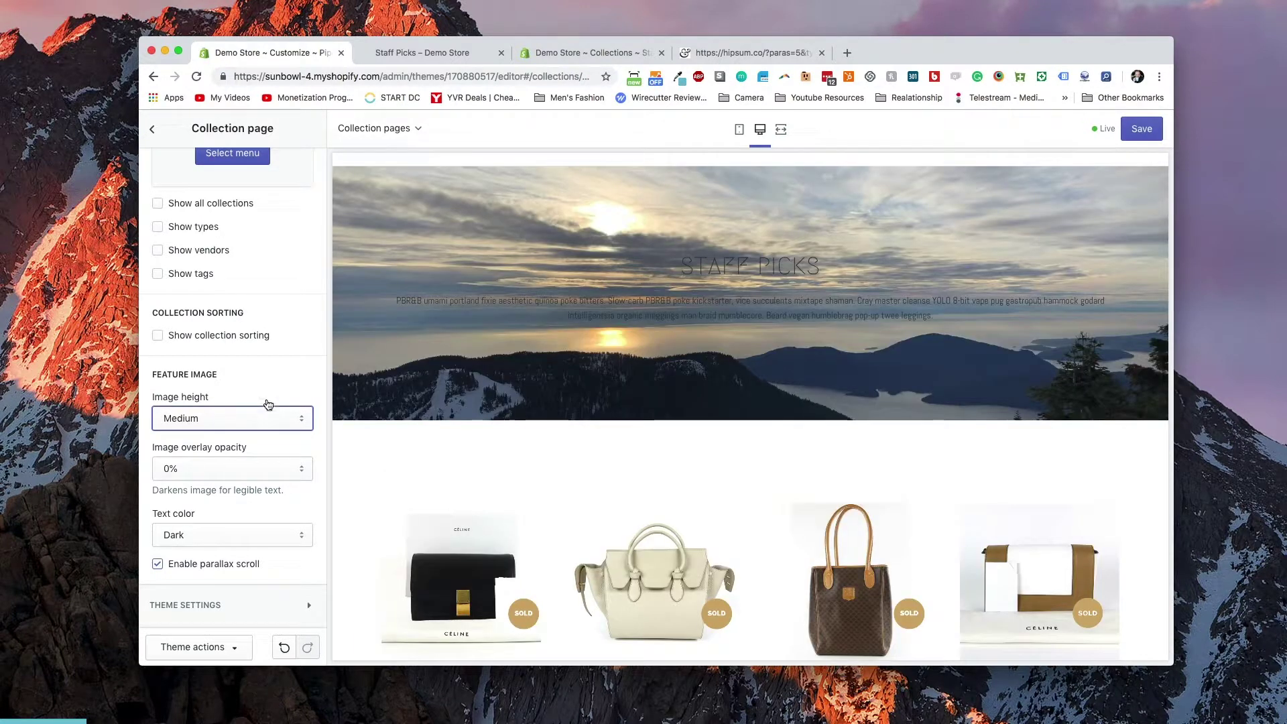
left_click(271, 467)
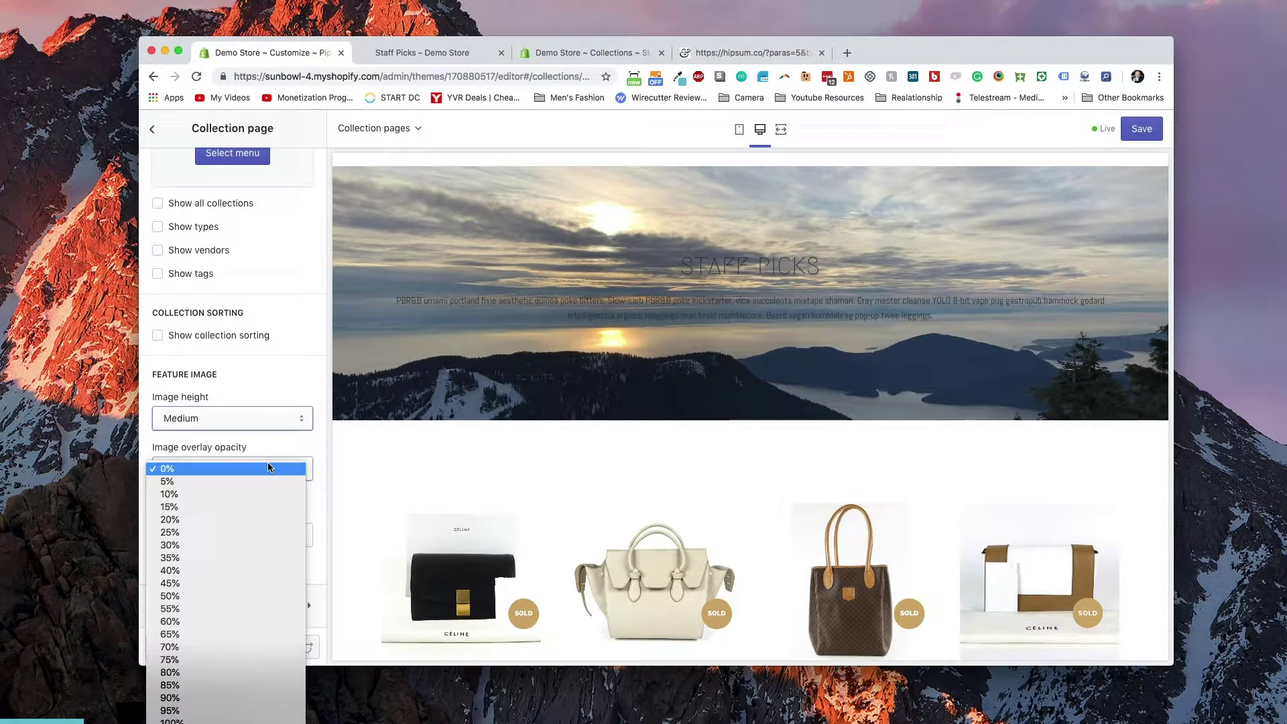
left_click(247, 571)
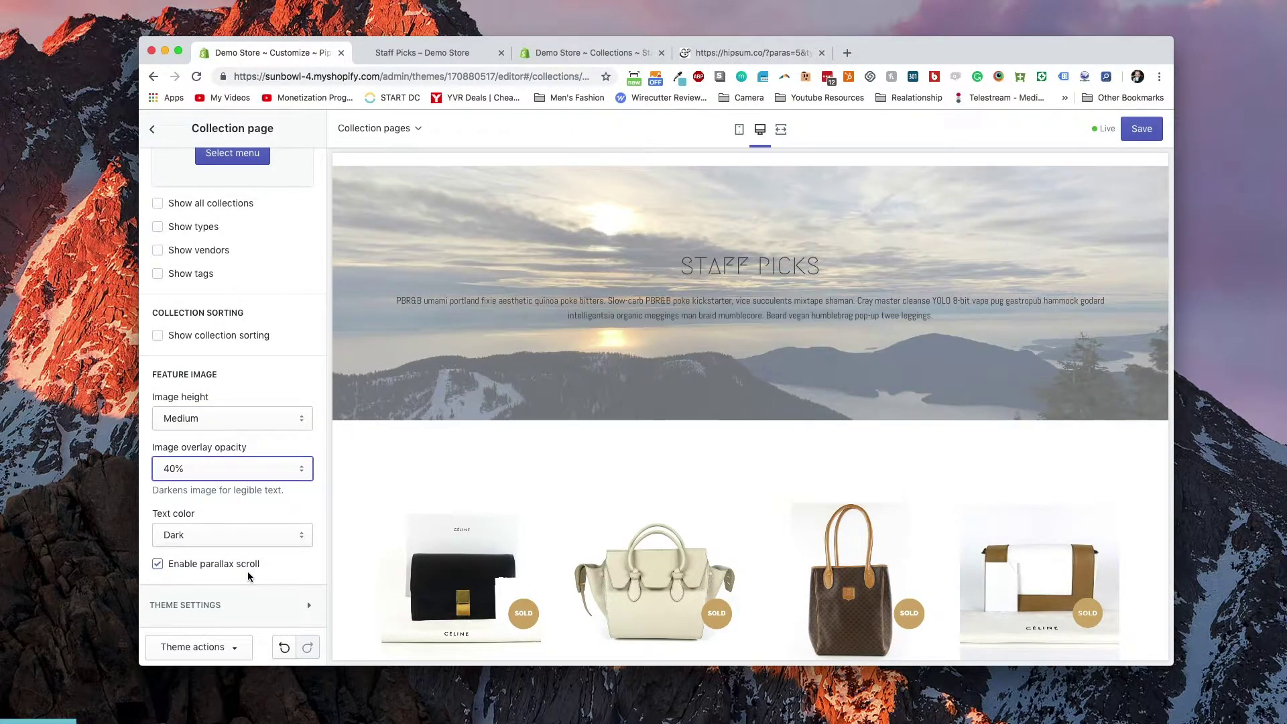
left_click(267, 534)
left_click(268, 512)
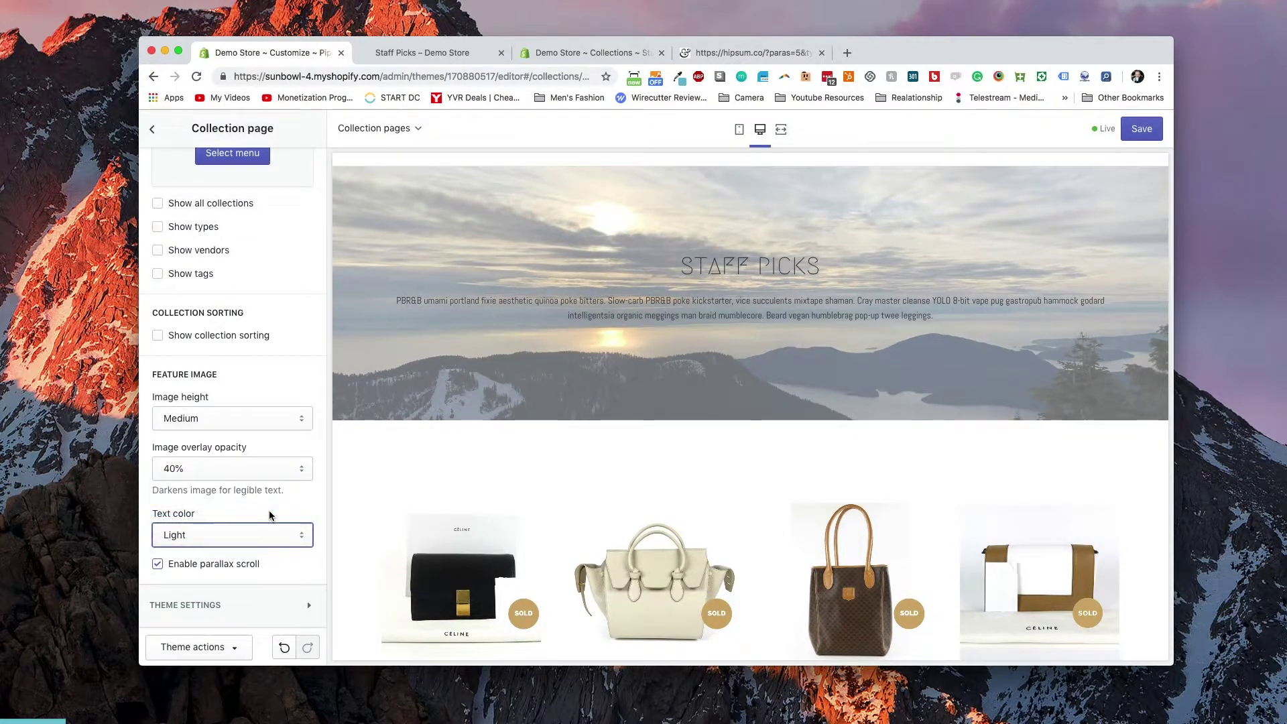